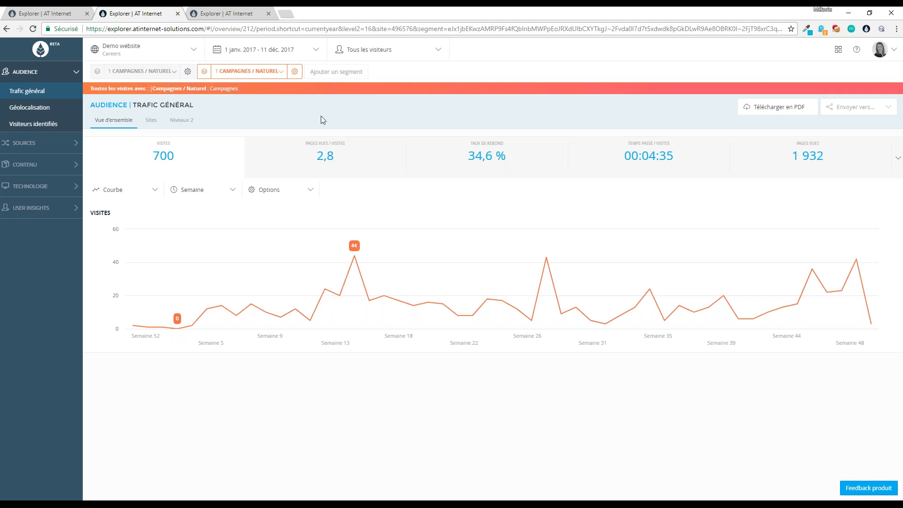
- Switch the active segment from Campagnes to Naturel and open the Pages report in the content analyses
{"action": "left_click", "coordinate": [295, 72]}
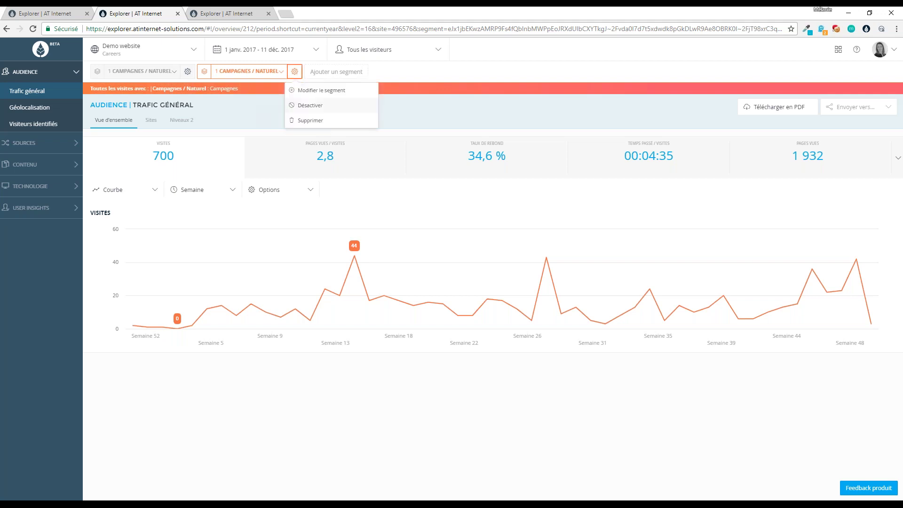
{"action": "left_click", "coordinate": [307, 106]}
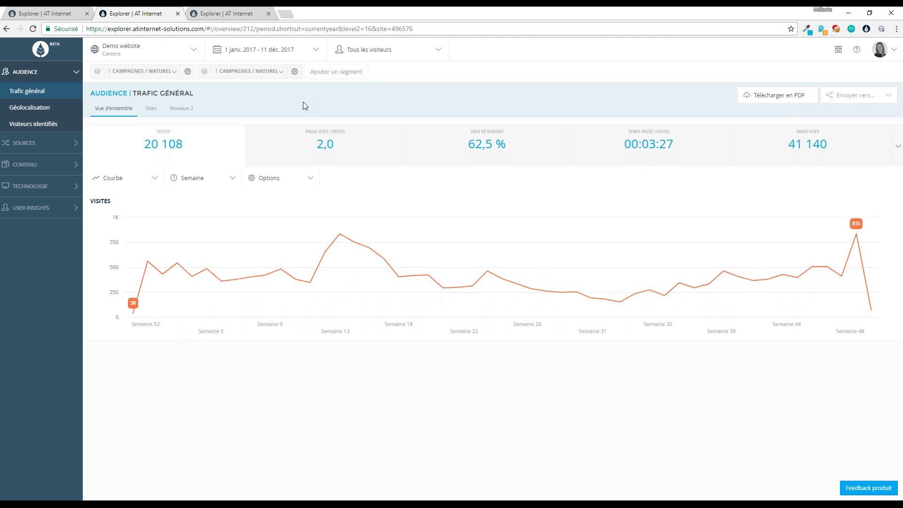
{"action": "left_click", "coordinate": [188, 72]}
{"action": "left_click", "coordinate": [198, 106]}
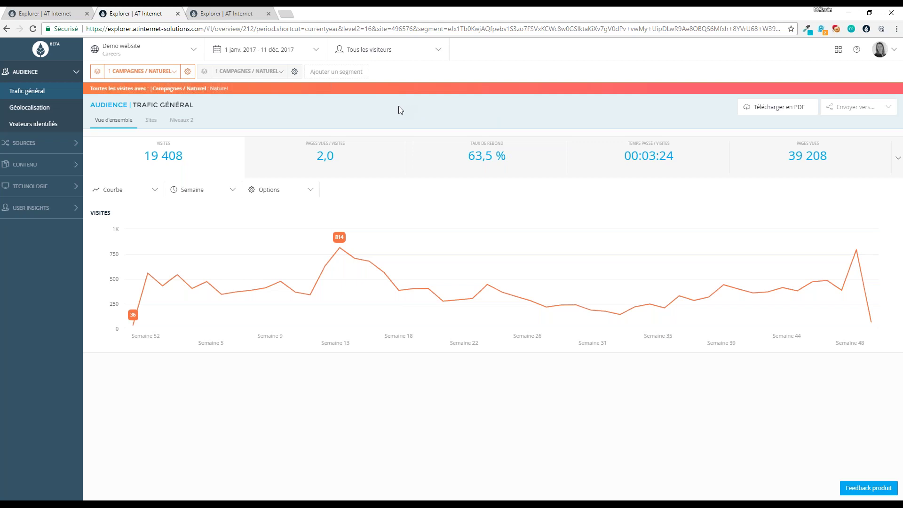
{"action": "left_click", "coordinate": [26, 169]}
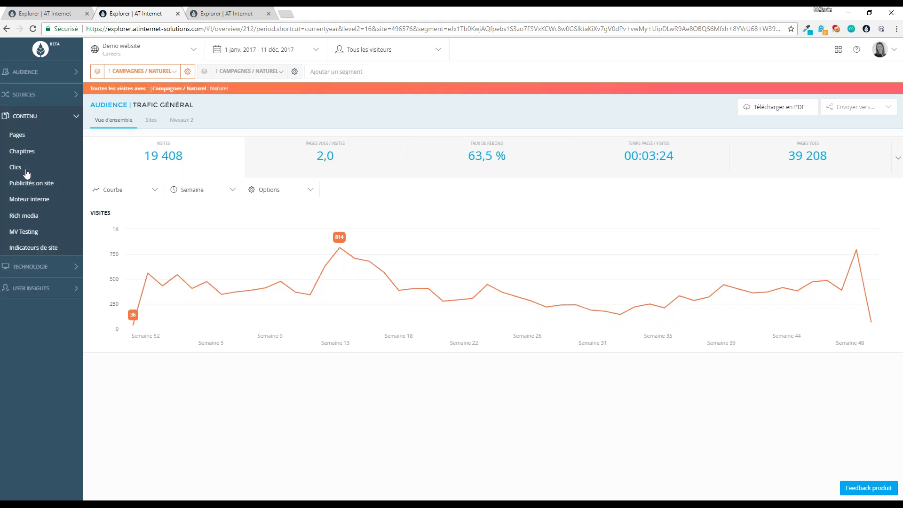
{"action": "left_click", "coordinate": [23, 137]}
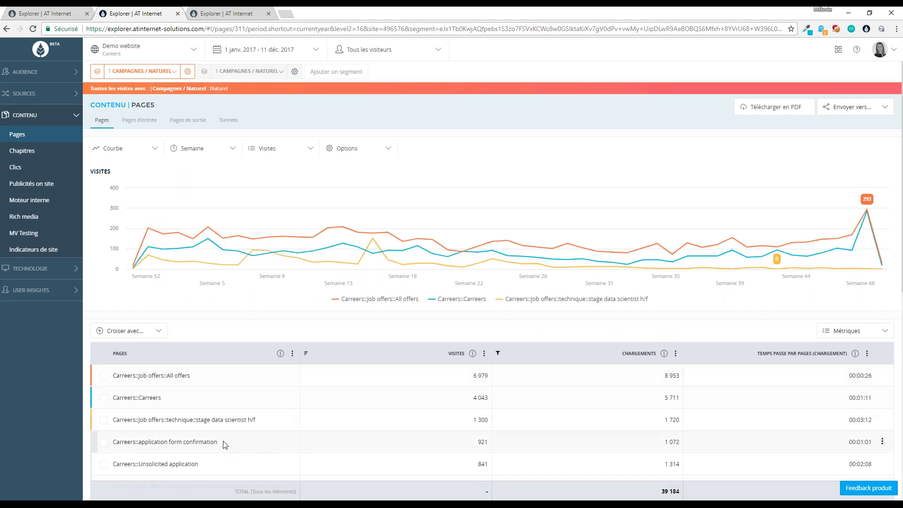
- Try to filter the Pages column to names containing "application form confirmation"
{"action": "left_click_drag", "start_coordinate": [220, 442], "coordinate": [141, 450]}
{"action": "key", "text": "ctrl+c"}
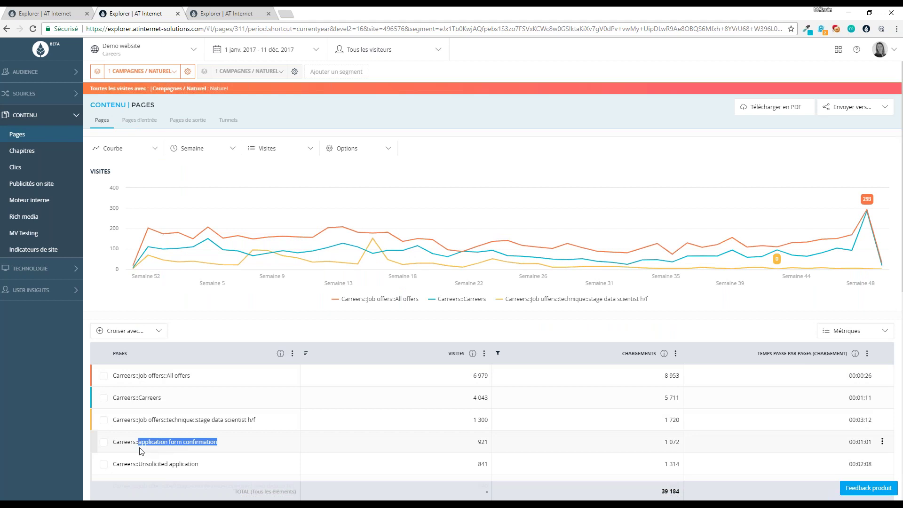
{"action": "left_click", "coordinate": [257, 352]}
{"action": "left_click", "coordinate": [292, 354]}
{"action": "left_click", "coordinate": [282, 379]}
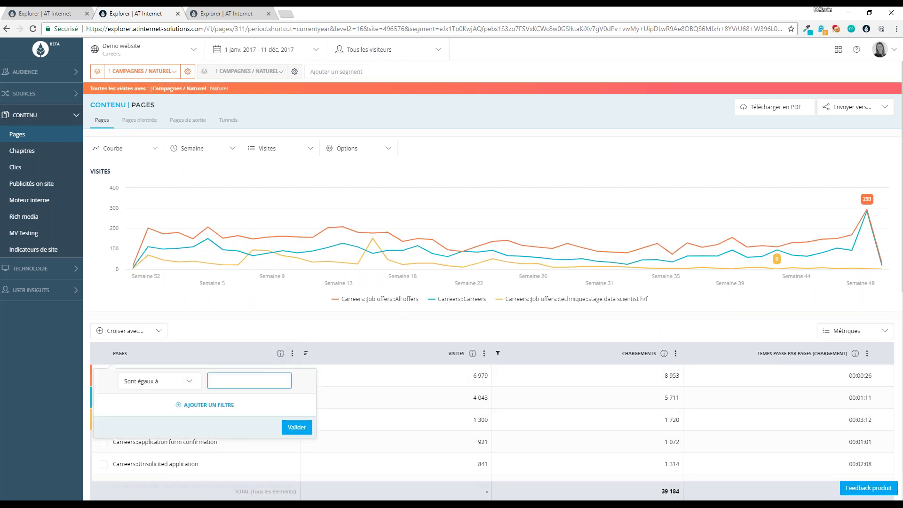
{"action": "left_click", "coordinate": [175, 383]}
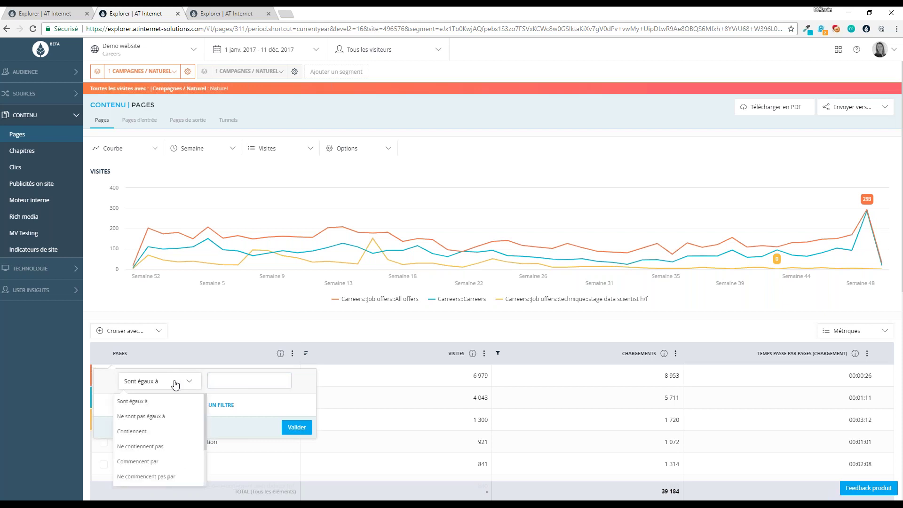
{"action": "left_click", "coordinate": [175, 430]}
{"action": "key", "text": "ctrl+v"}
{"action": "key", "text": "Return"}
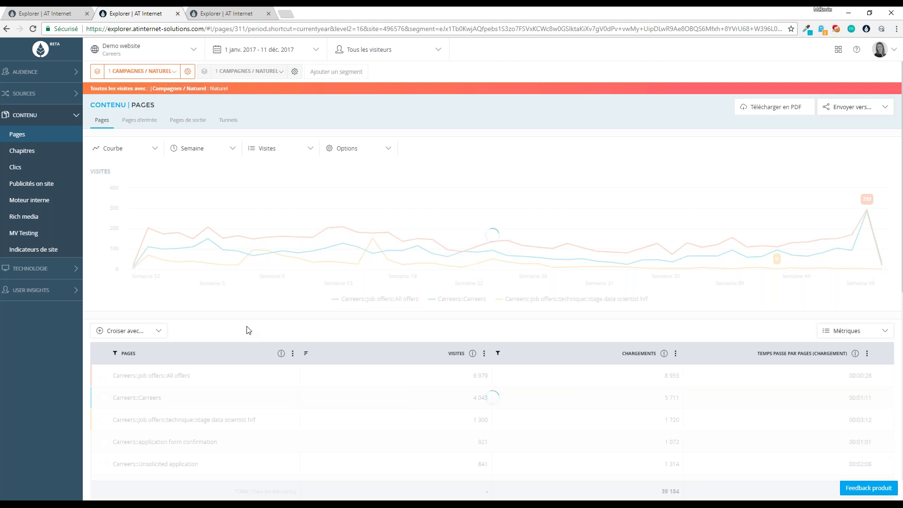
- Remove the "application form confirmation" filter from the Pages column
{"action": "scroll", "coordinate": [267, 337], "scroll_direction": "down", "scroll_amount": 1}
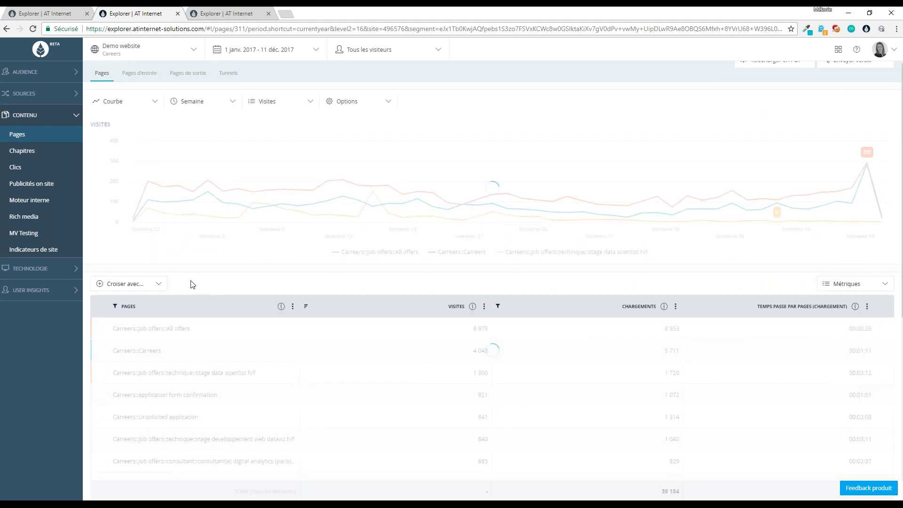
{"action": "scroll", "coordinate": [249, 301], "scroll_direction": "up", "scroll_amount": 1}
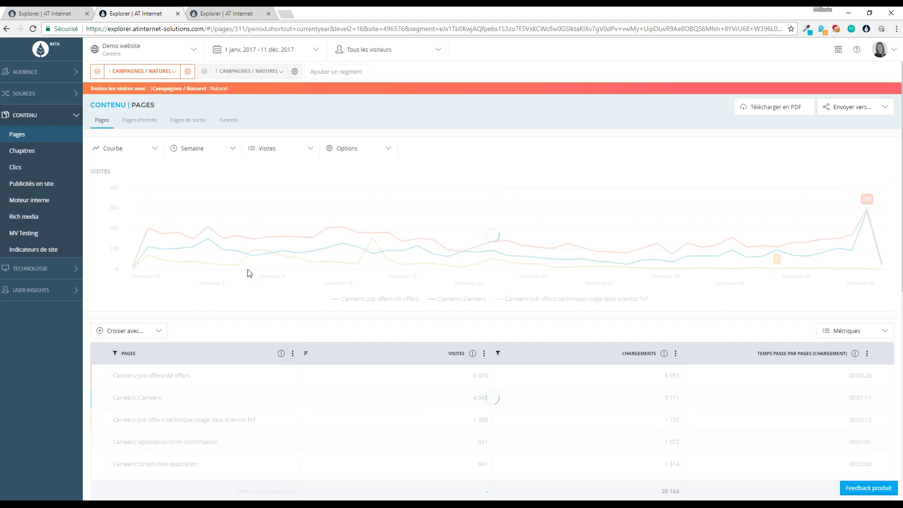
{"action": "scroll", "coordinate": [250, 273], "scroll_direction": "down", "scroll_amount": 1}
{"action": "scroll", "coordinate": [250, 273], "scroll_direction": "up", "scroll_amount": 1}
{"action": "scroll", "coordinate": [335, 314], "scroll_direction": "down", "scroll_amount": 1}
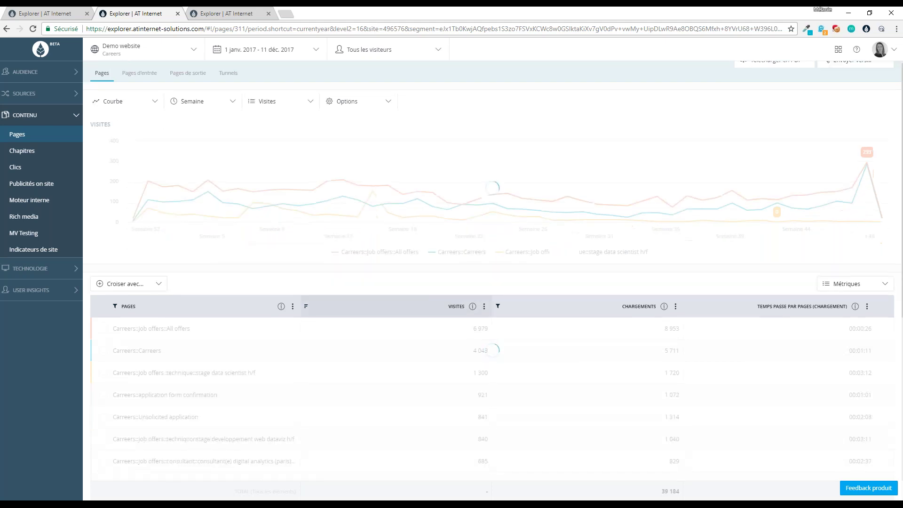
{"action": "left_click", "coordinate": [293, 310]}
{"action": "left_click", "coordinate": [284, 334]}
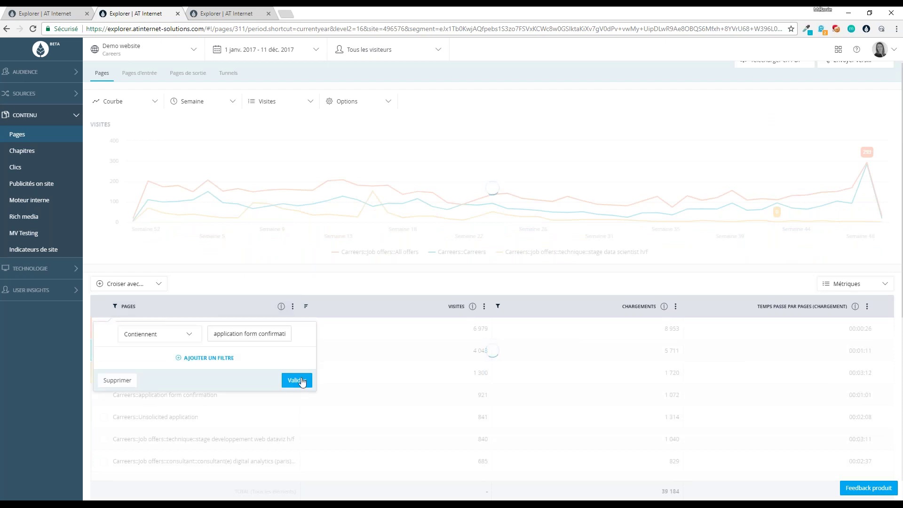
{"action": "left_click", "coordinate": [296, 380]}
{"action": "scroll", "coordinate": [283, 271], "scroll_direction": "up", "scroll_amount": 1}
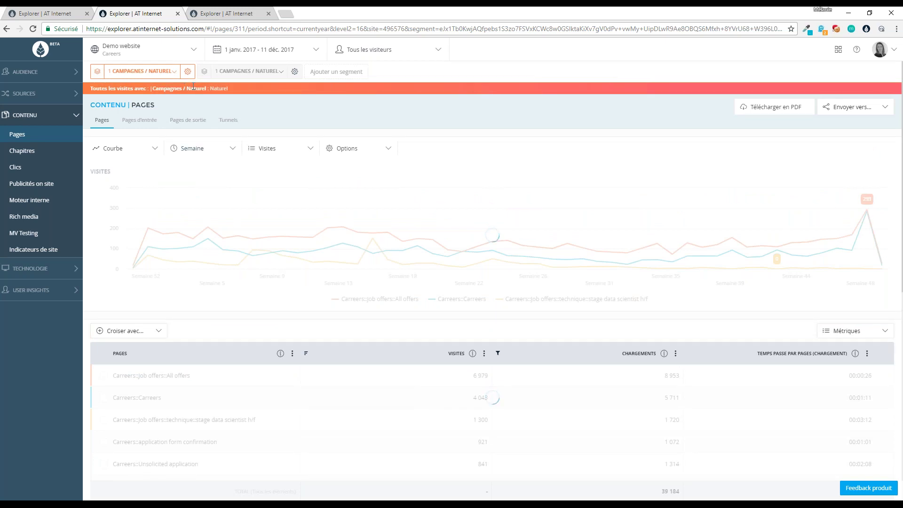
- Activate the Campagnes segment in place of Naturel on the Pages report
{"action": "left_click", "coordinate": [296, 73]}
{"action": "left_click", "coordinate": [306, 107]}
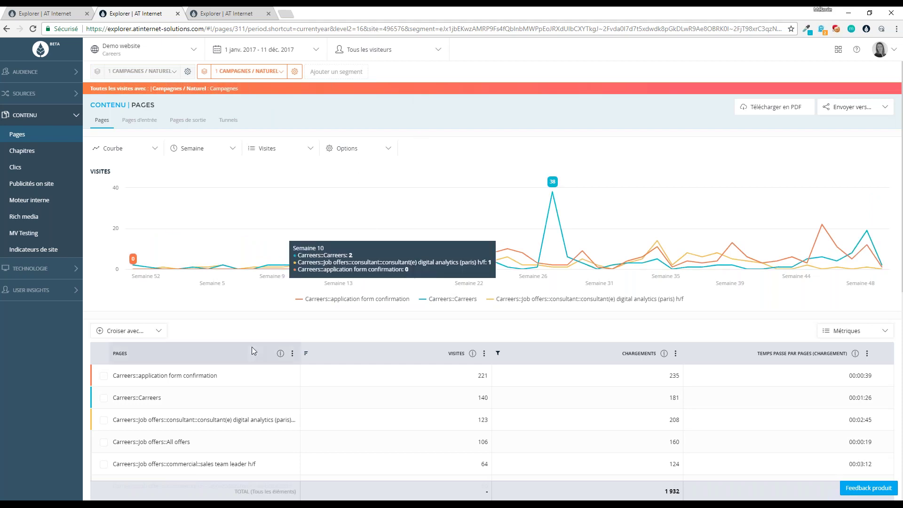
{"action": "mouse_move", "coordinate": [177, 226]}
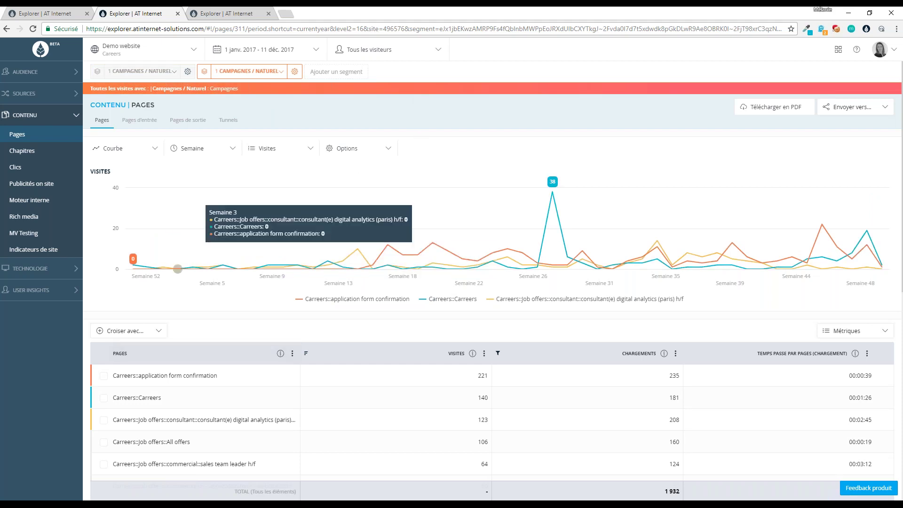
- Display the visits chart as a histogram showing only the Carreers::application form confirmation page
{"action": "left_click", "coordinate": [134, 149]}
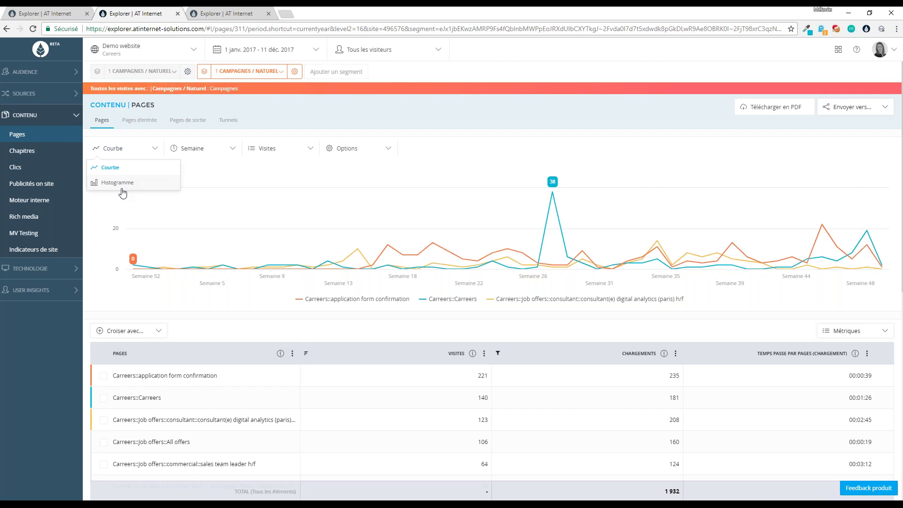
{"action": "left_click", "coordinate": [122, 184]}
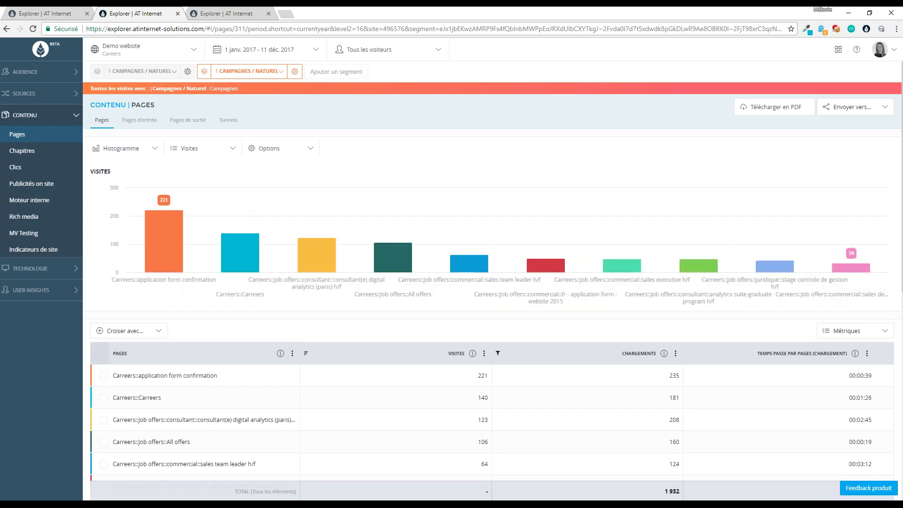
{"action": "left_click", "coordinate": [103, 375]}
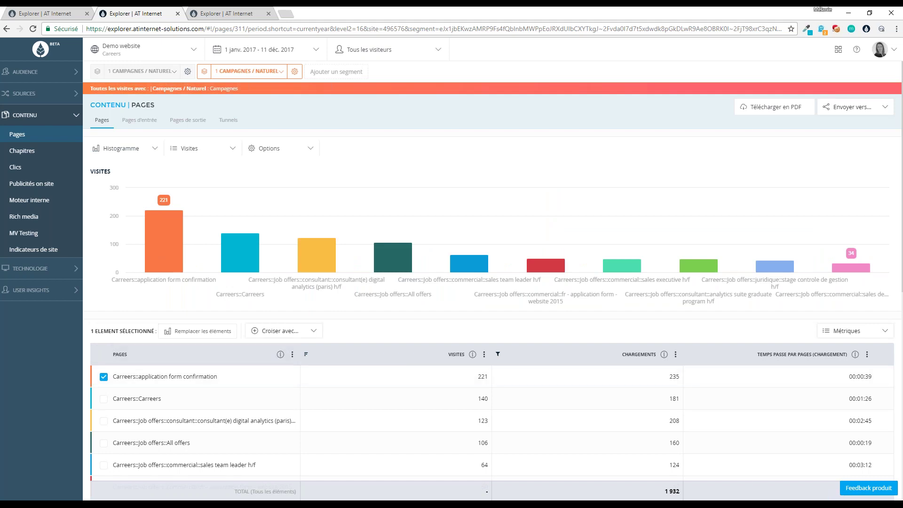
{"action": "left_click", "coordinate": [198, 331]}
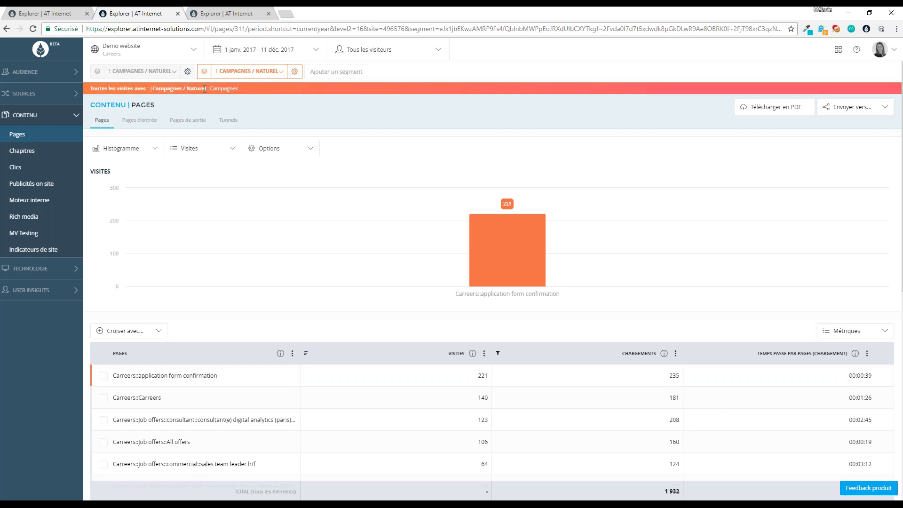
- Activate the Naturel segment in place of Campagnes to compare the confirmation page's visits
{"action": "double_click", "coordinate": [227, 88]}
{"action": "left_click", "coordinate": [187, 71]}
{"action": "left_click", "coordinate": [197, 108]}
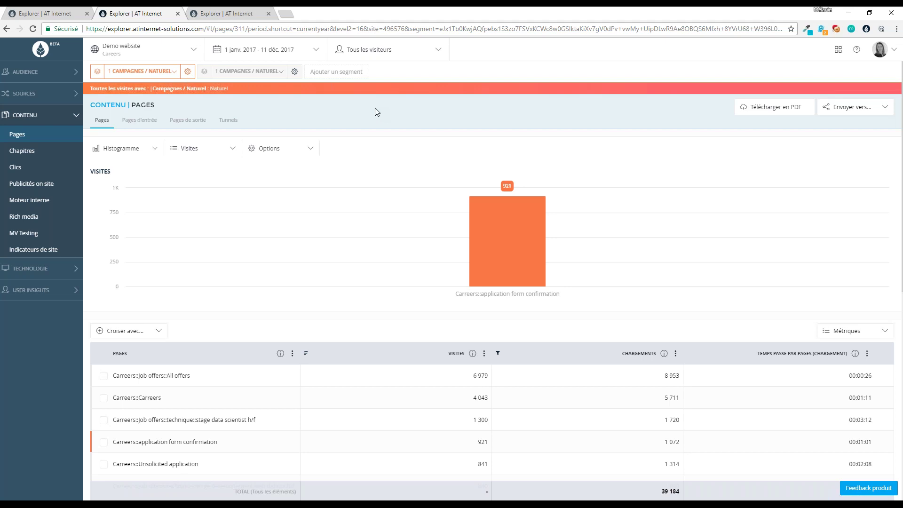
{"action": "left_click", "coordinate": [151, 150]}
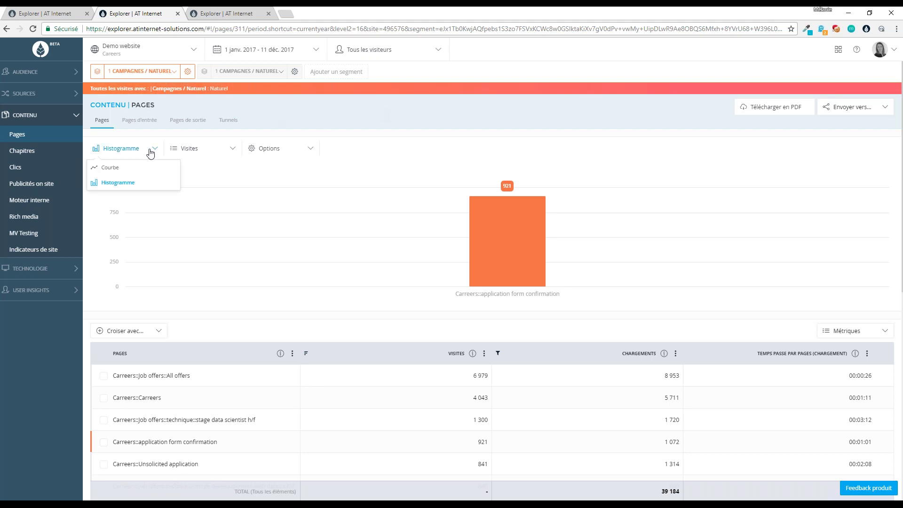
{"action": "left_click", "coordinate": [211, 150]}
{"action": "left_click", "coordinate": [310, 151]}
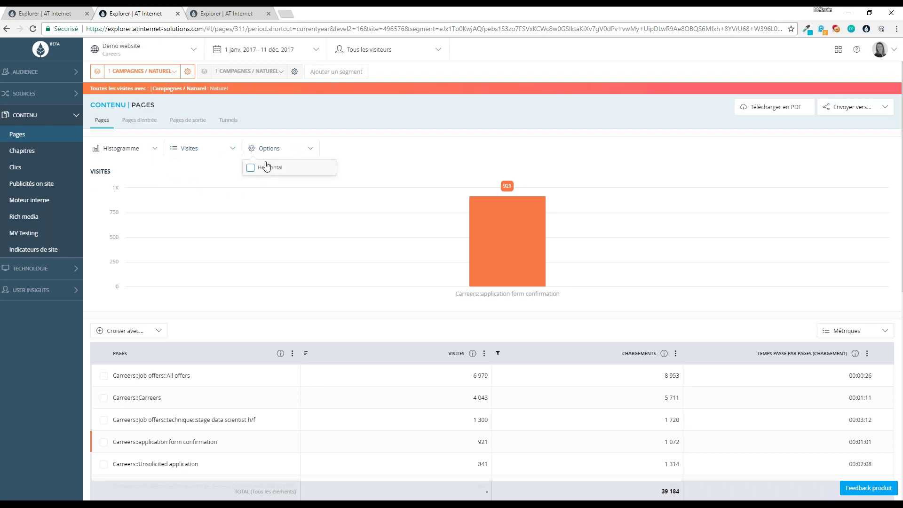
{"action": "left_click", "coordinate": [376, 147]}
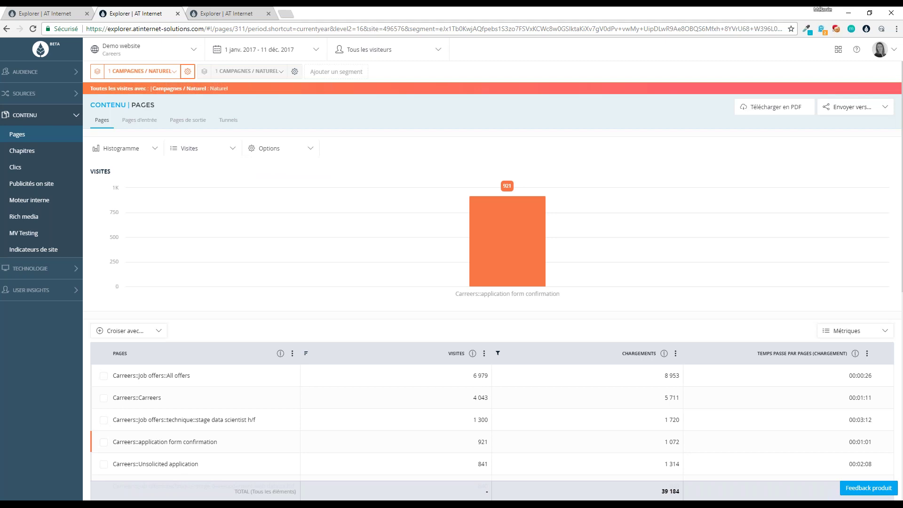
- Deactivate the Naturel segment and switch the analysed site to Demo Website, searching for "demo"
{"action": "left_click", "coordinate": [187, 72]}
{"action": "left_click", "coordinate": [210, 106]}
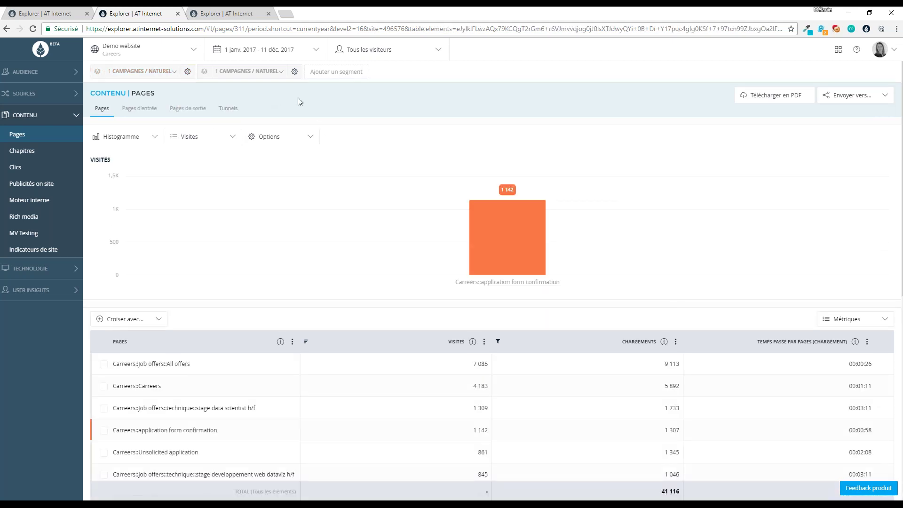
{"action": "left_click", "coordinate": [192, 54]}
{"action": "type", "text": "demo"}
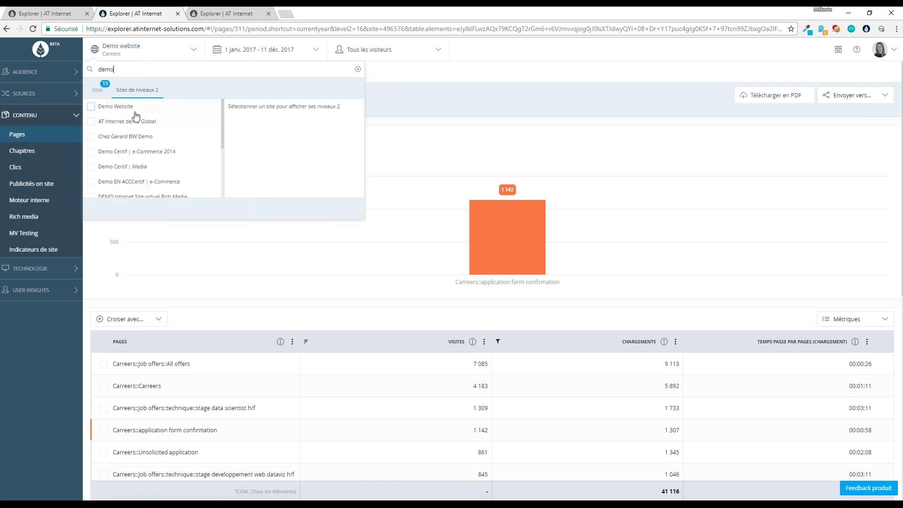
{"action": "left_click", "coordinate": [109, 107]}
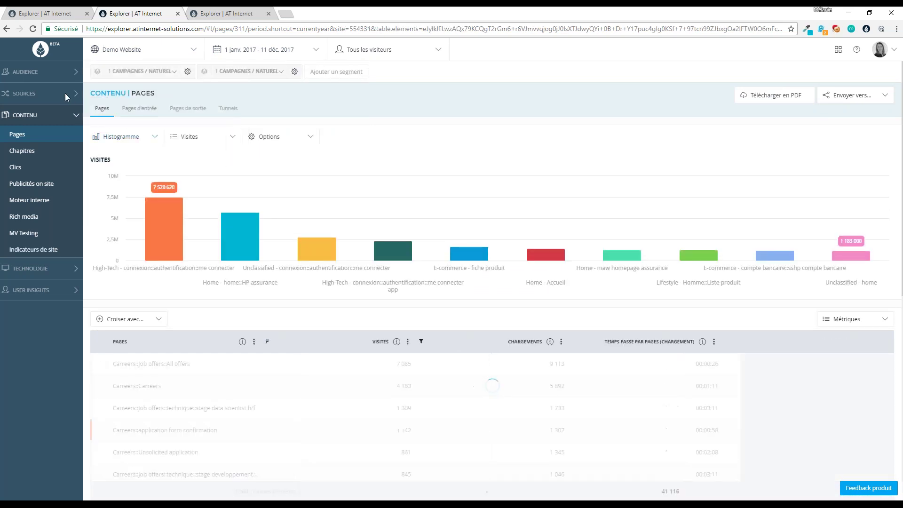
- Set the analysis period to the last quarter (Trimestre dernier)
{"action": "left_click", "coordinate": [240, 50]}
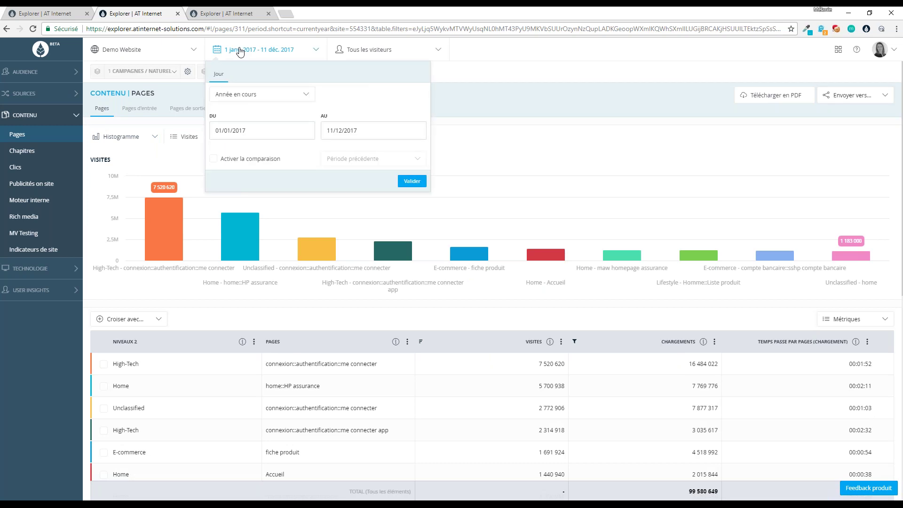
{"action": "left_click", "coordinate": [283, 97]}
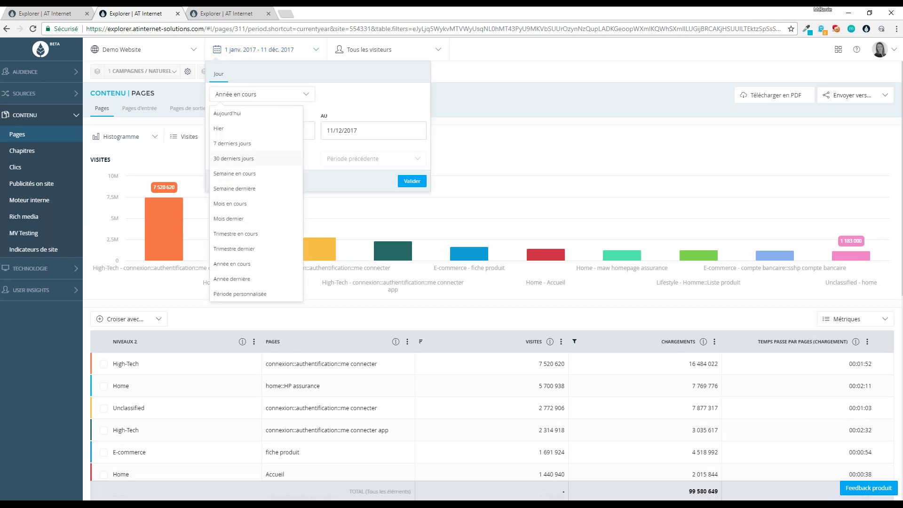
{"action": "left_click", "coordinate": [272, 248]}
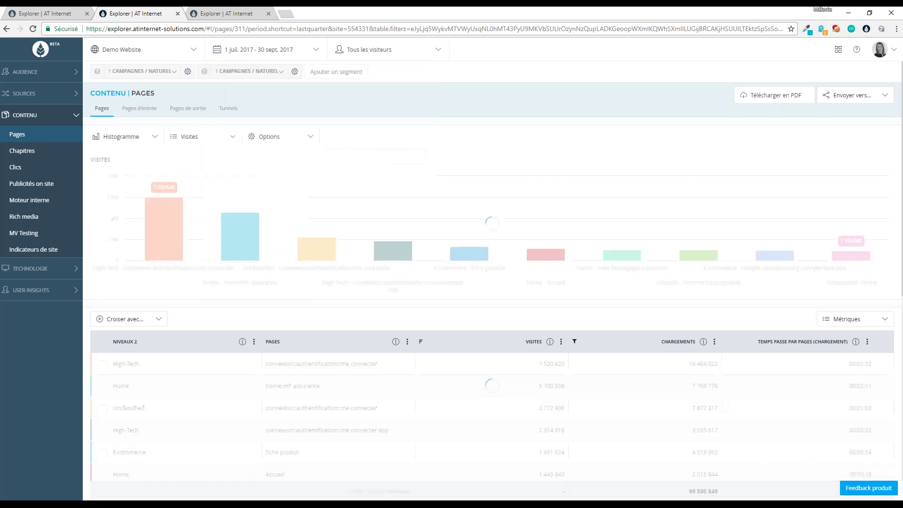
- Open the Catégories report for identified visitors and display its chart as a histogram
{"action": "left_click", "coordinate": [40, 77]}
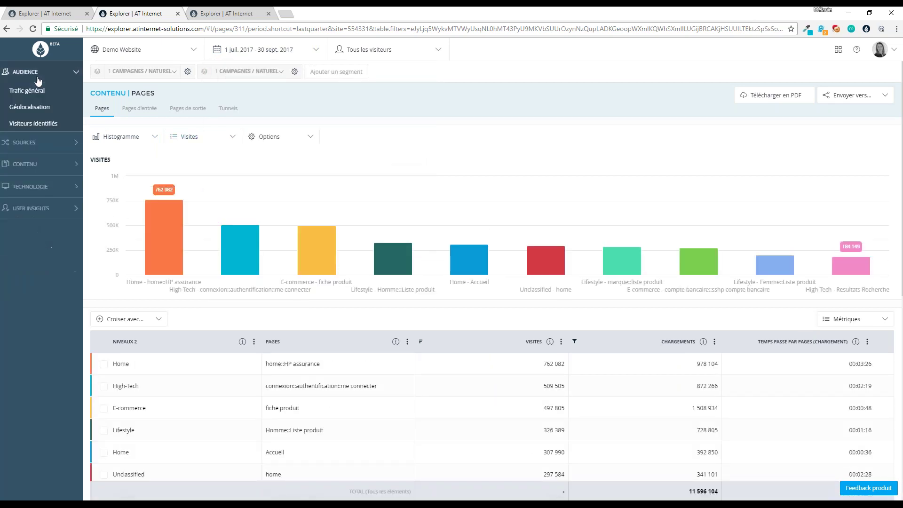
{"action": "left_click", "coordinate": [45, 125]}
{"action": "left_click", "coordinate": [146, 109]}
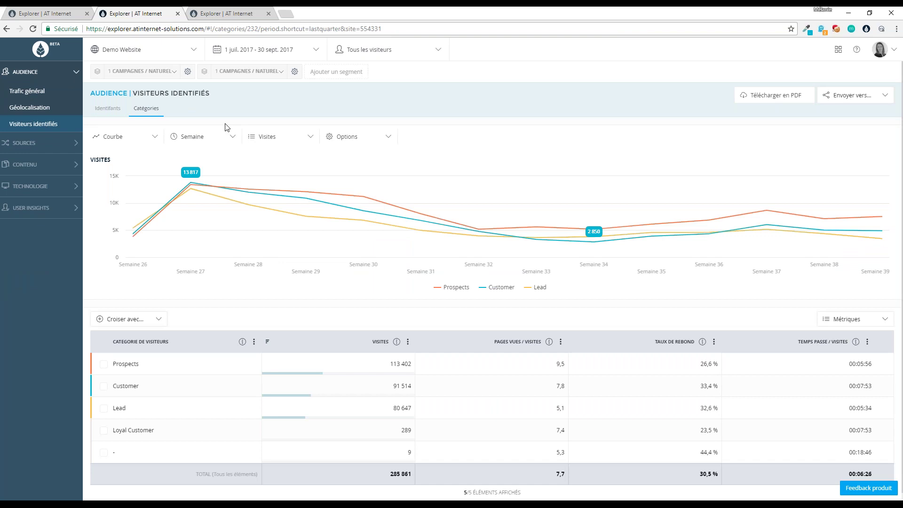
{"action": "left_click", "coordinate": [119, 138]}
{"action": "left_click", "coordinate": [119, 172]}
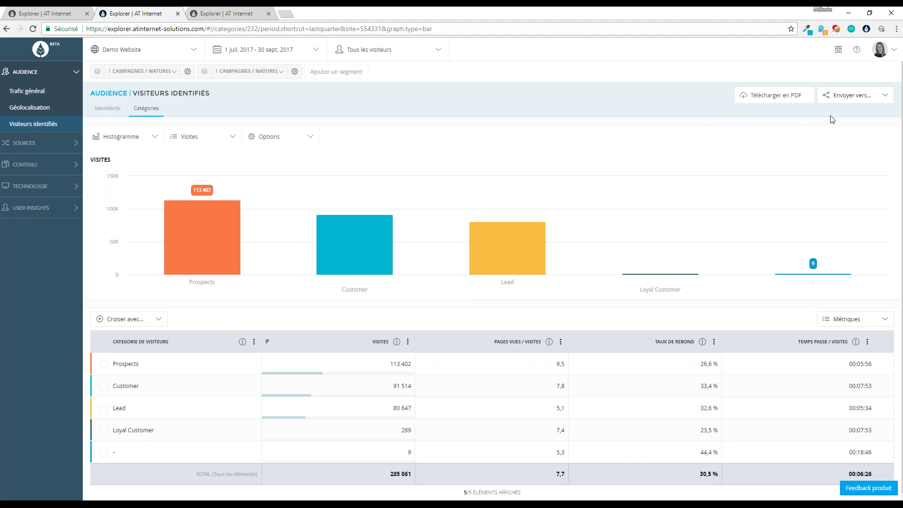
- Send the visitor categories report to Data Query
{"action": "left_click", "coordinate": [849, 95]}
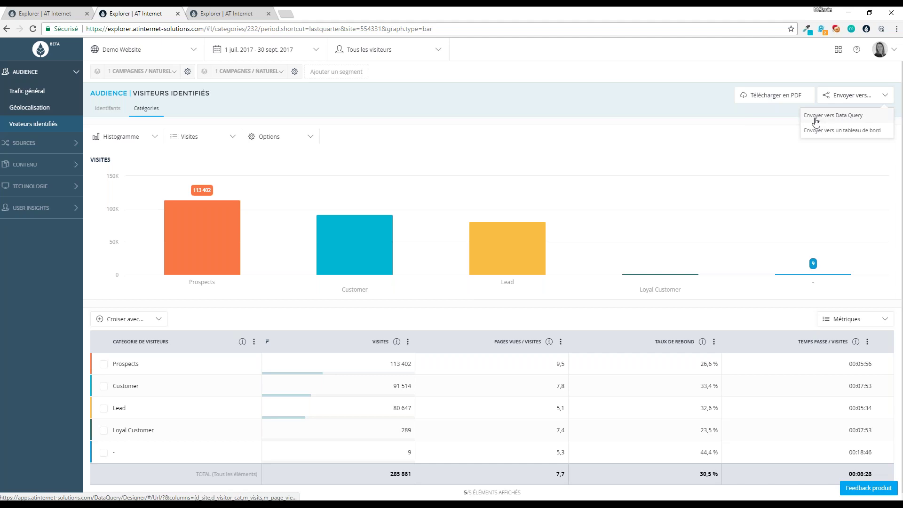
{"action": "left_click", "coordinate": [840, 121]}
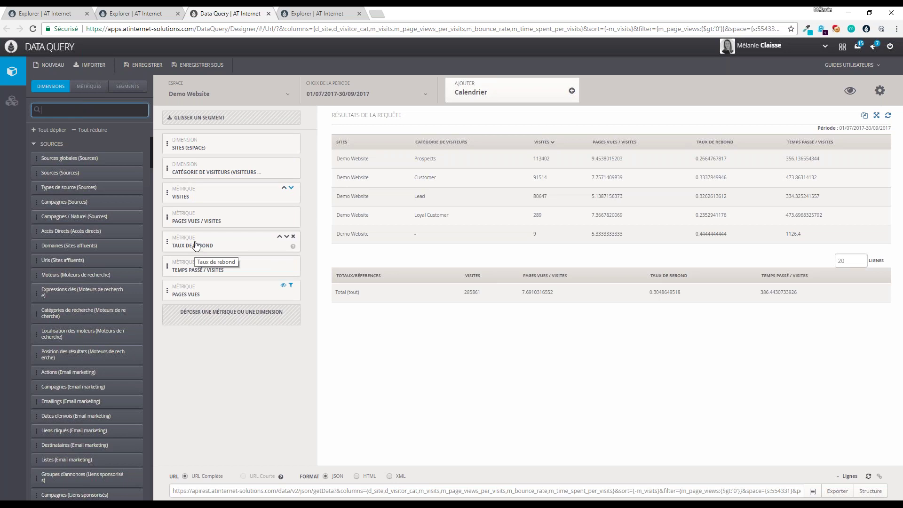
- Apply the [AO] Visites SEO segment to the Data Query request
{"action": "left_click", "coordinate": [124, 88]}
{"action": "scroll", "coordinate": [71, 198], "scroll_direction": "down", "scroll_amount": 4}
{"action": "left_click_drag", "start_coordinate": [85, 235], "coordinate": [201, 123]}
- Browse the dimensions and metrics available for the request
{"action": "left_click", "coordinate": [51, 86]}
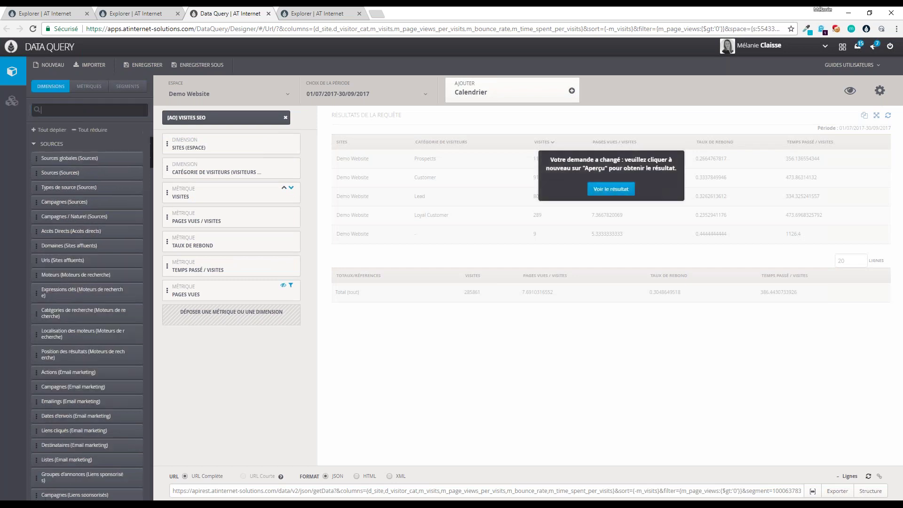
{"action": "scroll", "coordinate": [83, 259], "scroll_direction": "down", "scroll_amount": 10}
{"action": "scroll", "coordinate": [74, 258], "scroll_direction": "down", "scroll_amount": 10}
{"action": "scroll", "coordinate": [87, 315], "scroll_direction": "down", "scroll_amount": 10}
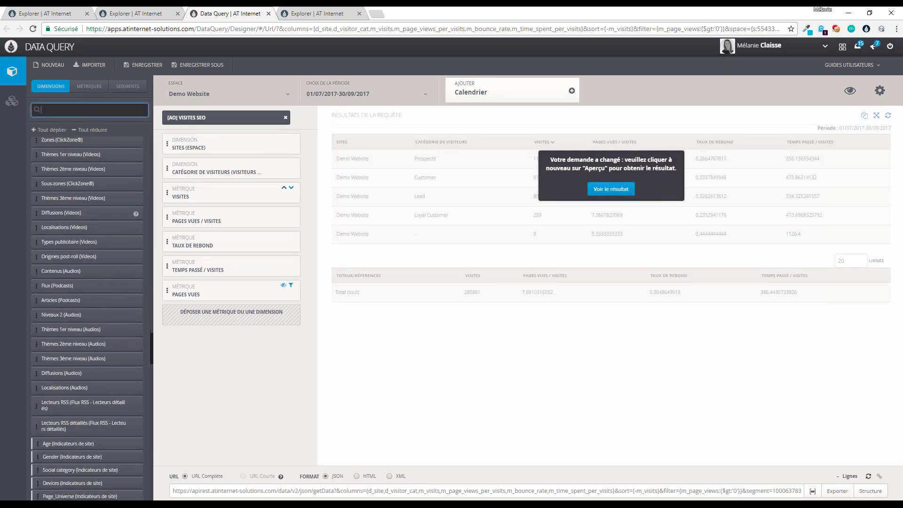
{"action": "scroll", "coordinate": [87, 315], "scroll_direction": "down", "scroll_amount": 5}
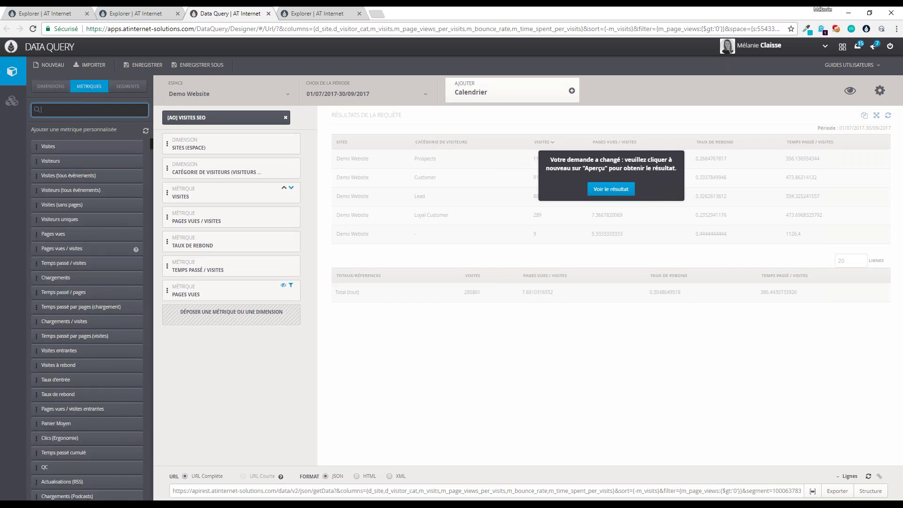
{"action": "left_click", "coordinate": [89, 86]}
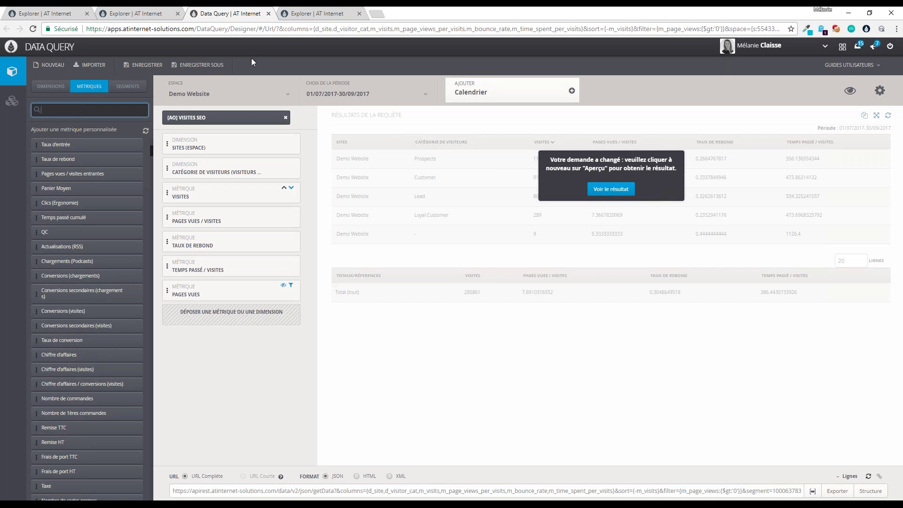
- Return to the Explorer visitor categories report and filter out the category equal to "-" using Ne sont pas égaux à
{"action": "left_click", "coordinate": [114, 11]}
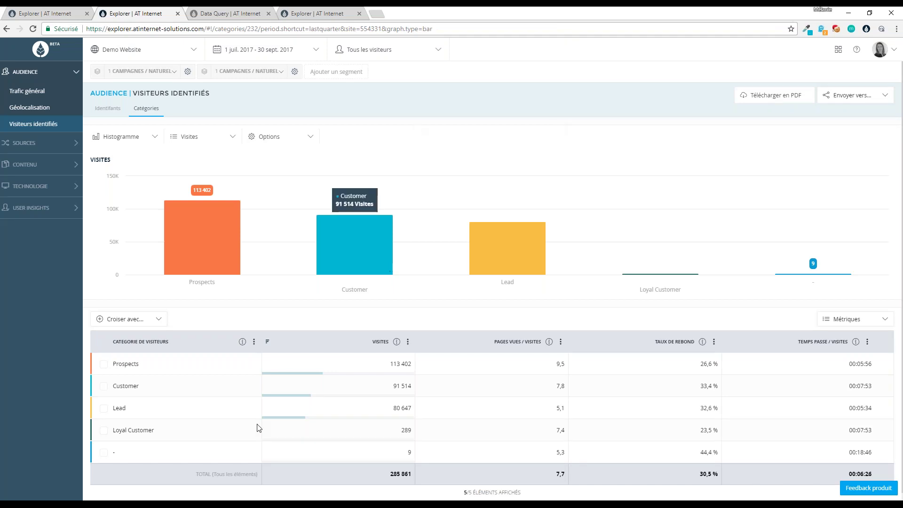
{"action": "double_click", "coordinate": [115, 453]}
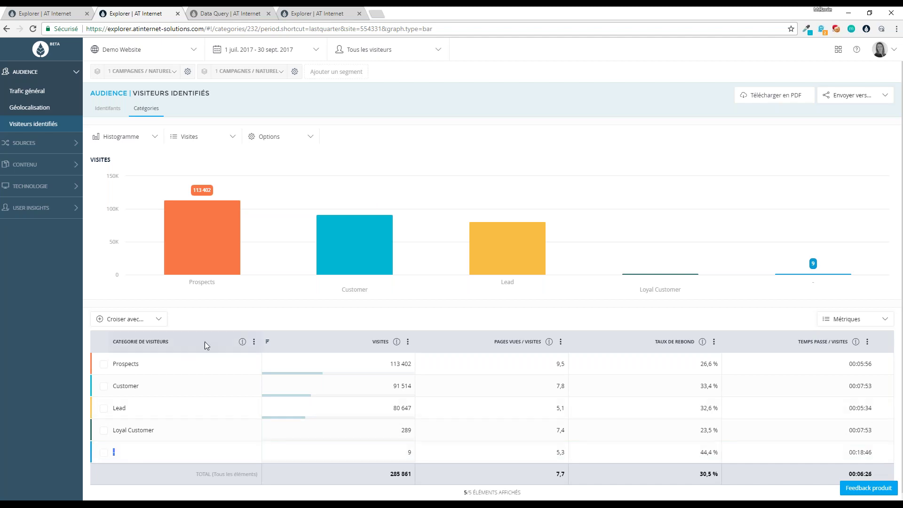
{"action": "left_click", "coordinate": [253, 341]}
{"action": "left_click", "coordinate": [242, 365]}
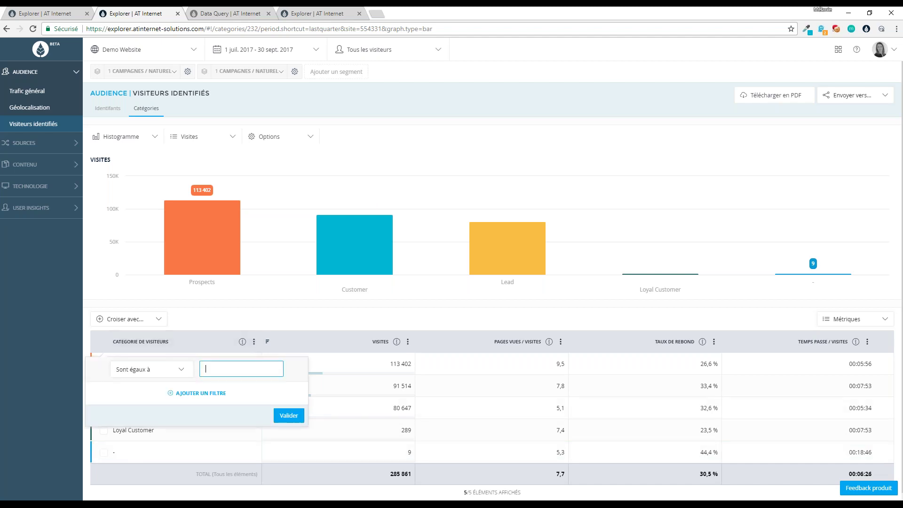
{"action": "type", "text": "6"}
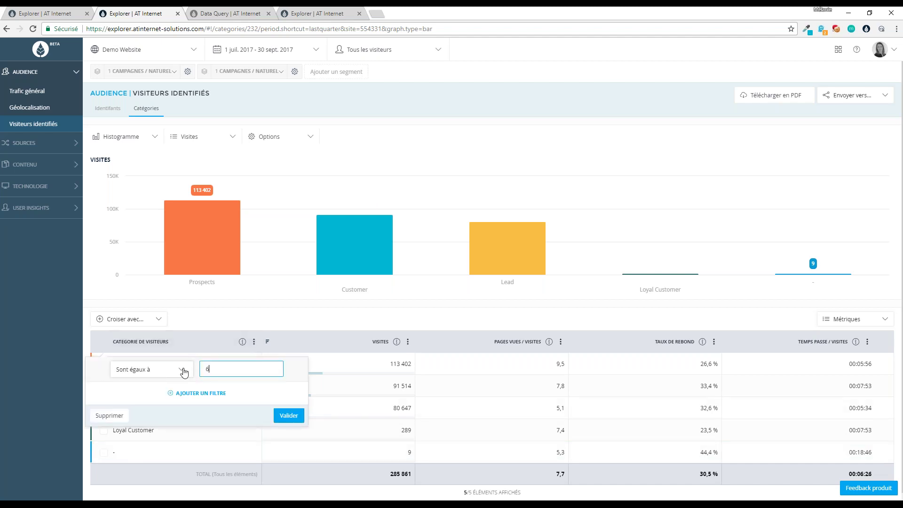
{"action": "type", "text": "-"}
{"action": "left_click", "coordinate": [183, 372]}
{"action": "left_click", "coordinate": [159, 404]}
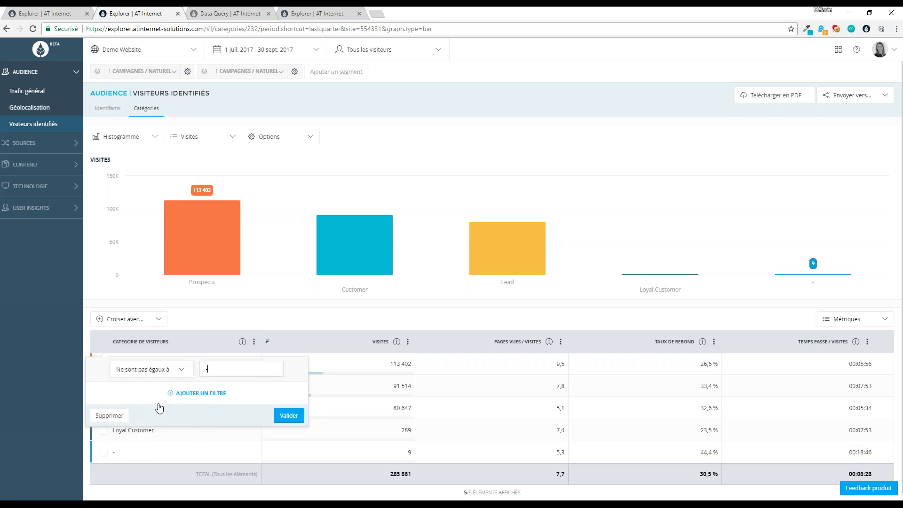
{"action": "left_click", "coordinate": [282, 417]}
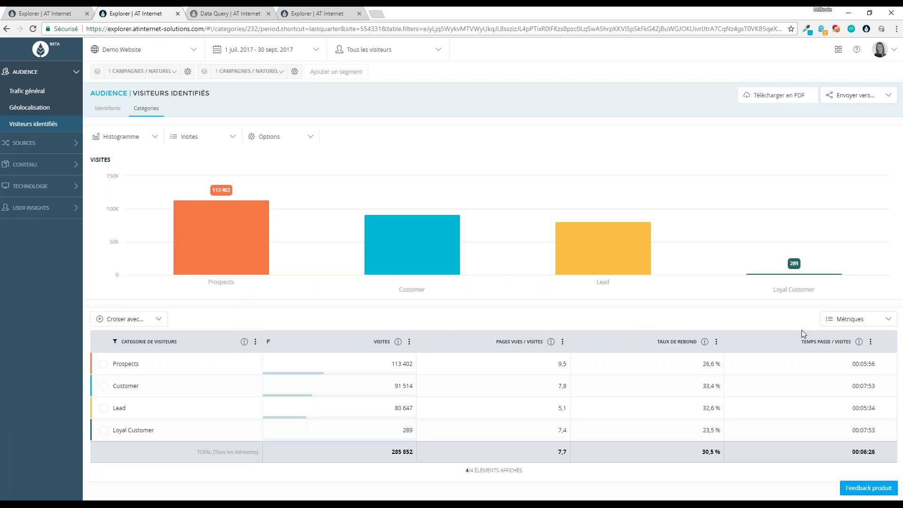
- Remove the Temps passé / visites and Pages vues / visites metrics from the visitor categories table
{"action": "left_click", "coordinate": [859, 321]}
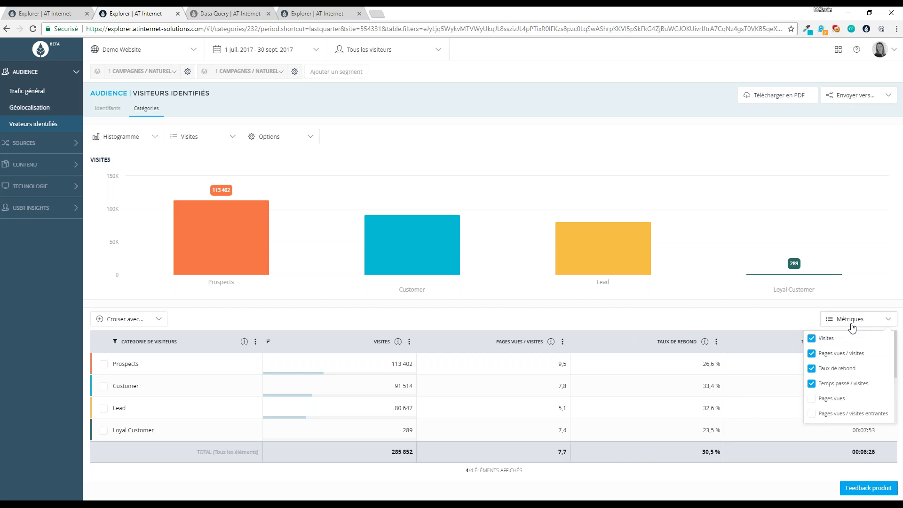
{"action": "left_click", "coordinate": [856, 384]}
{"action": "left_click", "coordinate": [856, 354]}
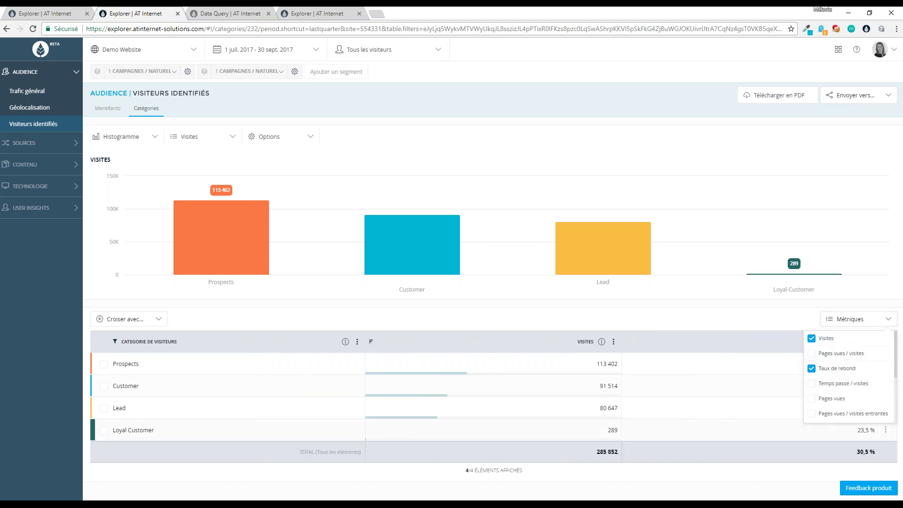
{"action": "left_click", "coordinate": [802, 475]}
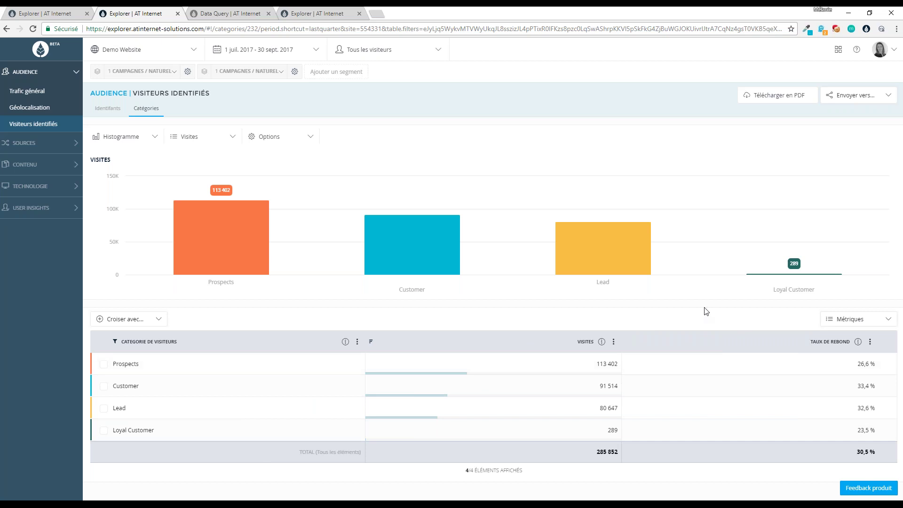
- Start sending the categories report to a dashboard and choose [WEBINAR] AS2 Découverte Explorer as destination, searching for "AS2"
{"action": "left_click", "coordinate": [843, 102]}
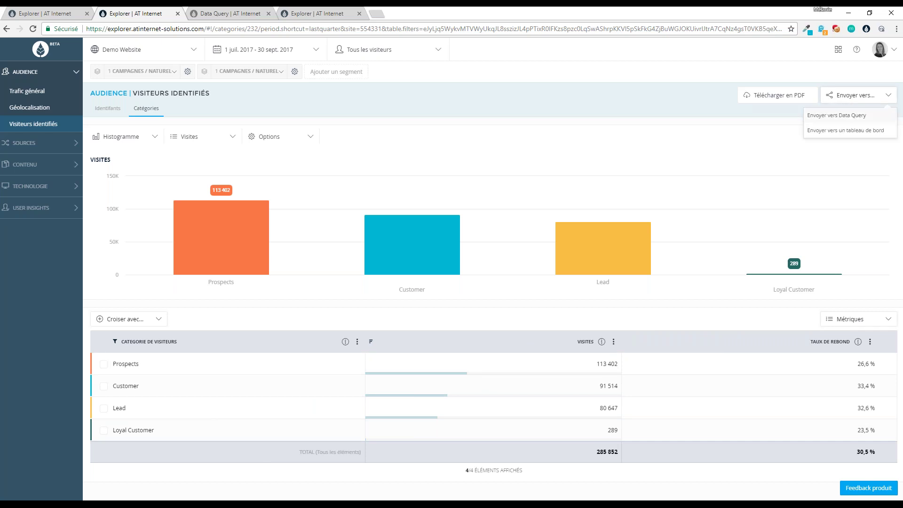
{"action": "left_click", "coordinate": [826, 132]}
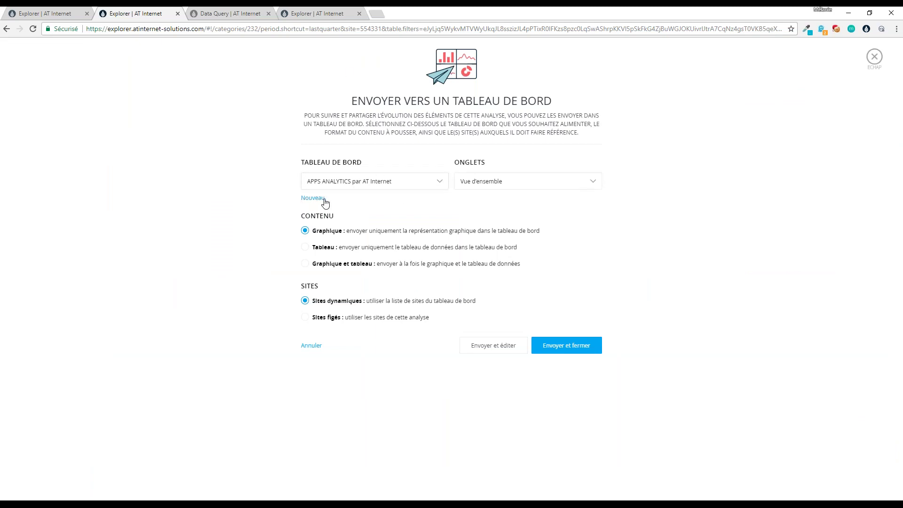
{"action": "left_click", "coordinate": [367, 183]}
{"action": "scroll", "coordinate": [389, 245], "scroll_direction": "down", "scroll_amount": 5}
{"action": "scroll", "coordinate": [389, 245], "scroll_direction": "up", "scroll_amount": 2}
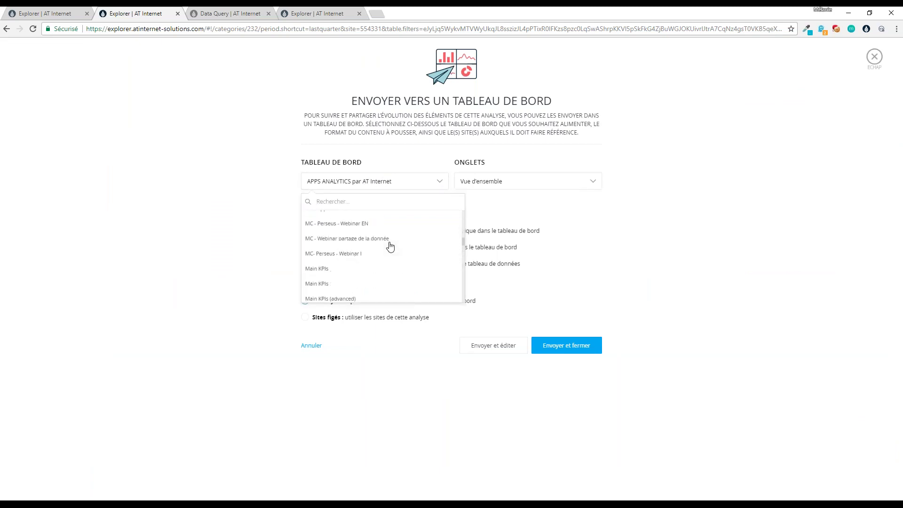
{"action": "scroll", "coordinate": [390, 245], "scroll_direction": "up", "scroll_amount": 10}
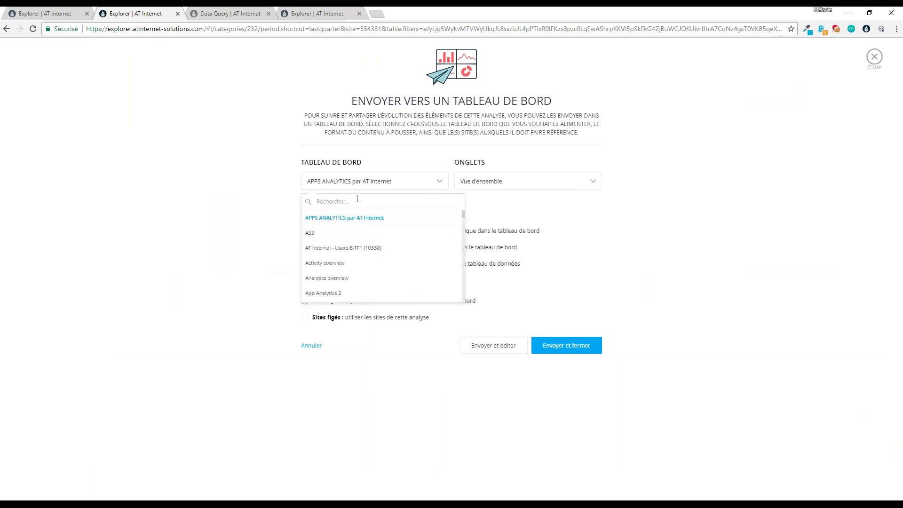
{"action": "type", "text": "AS2"}
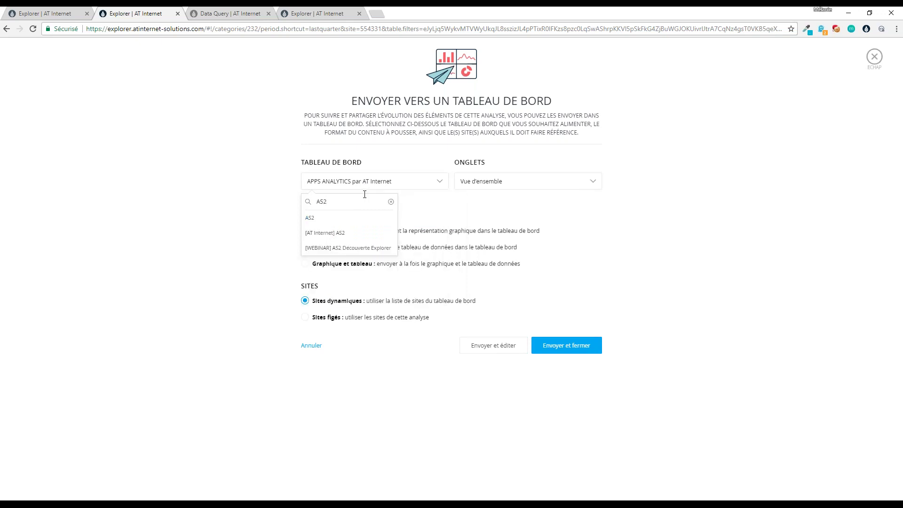
{"action": "left_click", "coordinate": [322, 248]}
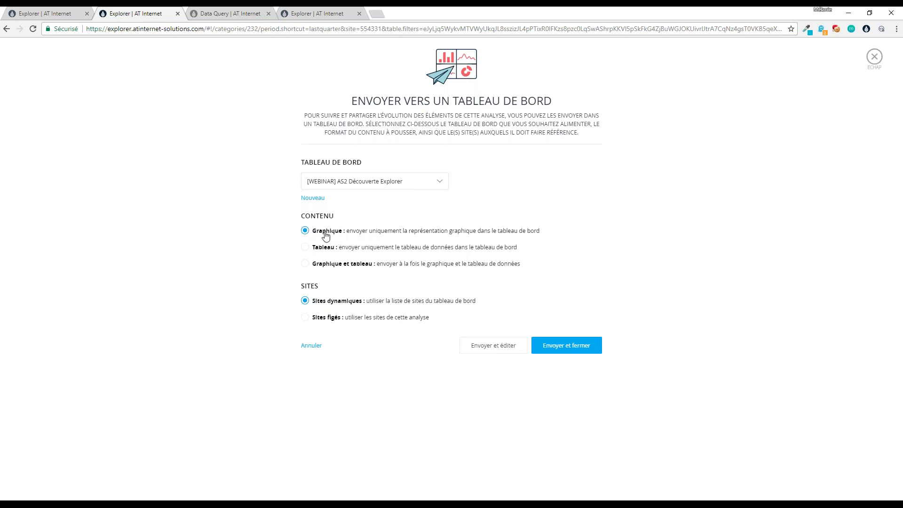
- Send both the chart and table (Graphique et tableau) with fixed sites (Sites figés), closing the send form
{"action": "left_click", "coordinate": [305, 263]}
{"action": "left_click", "coordinate": [308, 322]}
{"action": "left_click", "coordinate": [569, 352]}
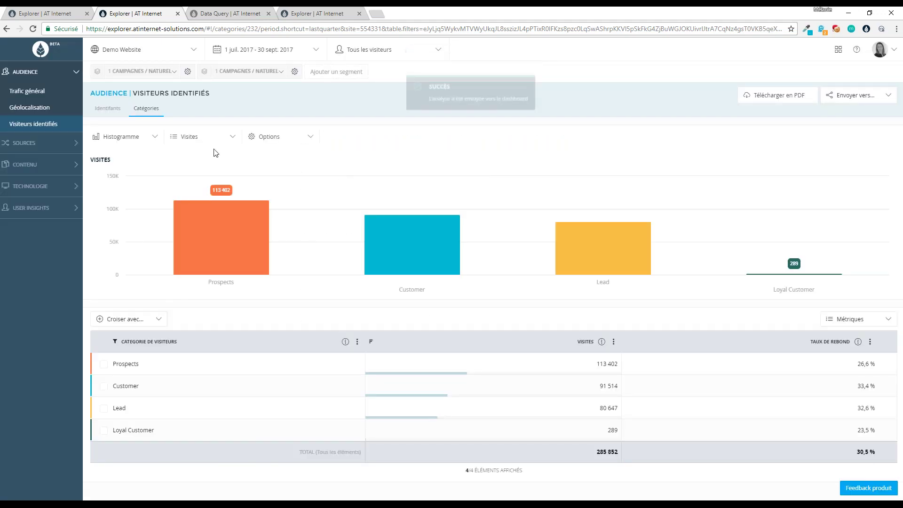
- Open the Ensemble des sources report and start sending it to a dashboard
{"action": "left_click", "coordinate": [43, 146]}
{"action": "left_click", "coordinate": [33, 115]}
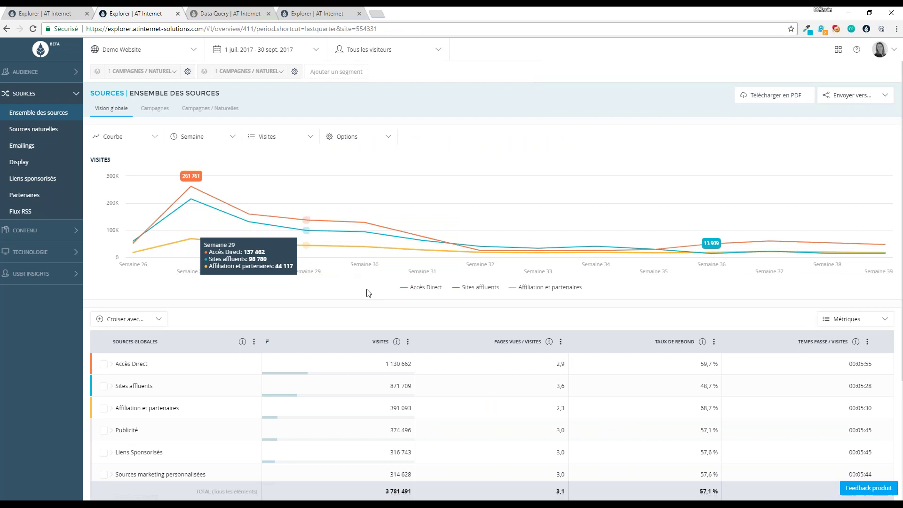
{"action": "left_click", "coordinate": [852, 95]}
{"action": "left_click", "coordinate": [830, 112]}
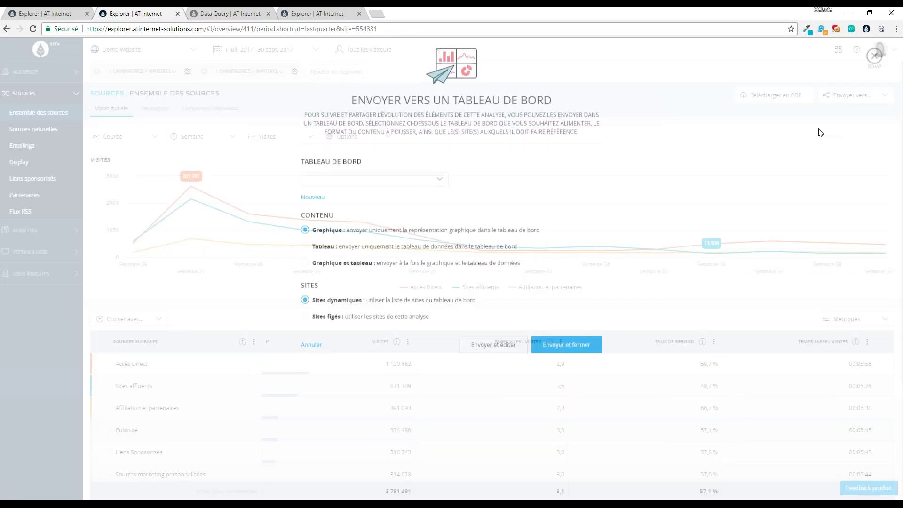
- Send the sources chart to the [WEBINAR] AS2 Découverte Explorer dashboard with fixed sites (Sites figés) and open that dashboard for editing
{"action": "left_click", "coordinate": [388, 181]}
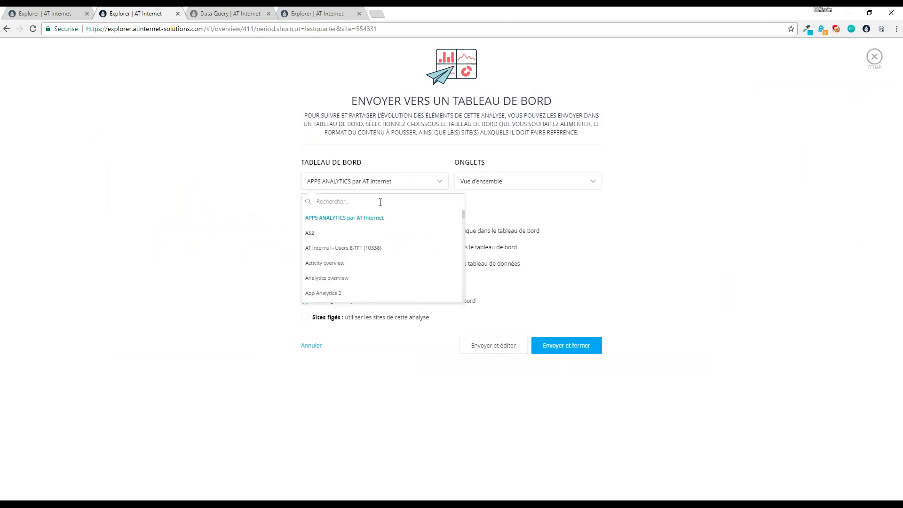
{"action": "type", "text": "web"}
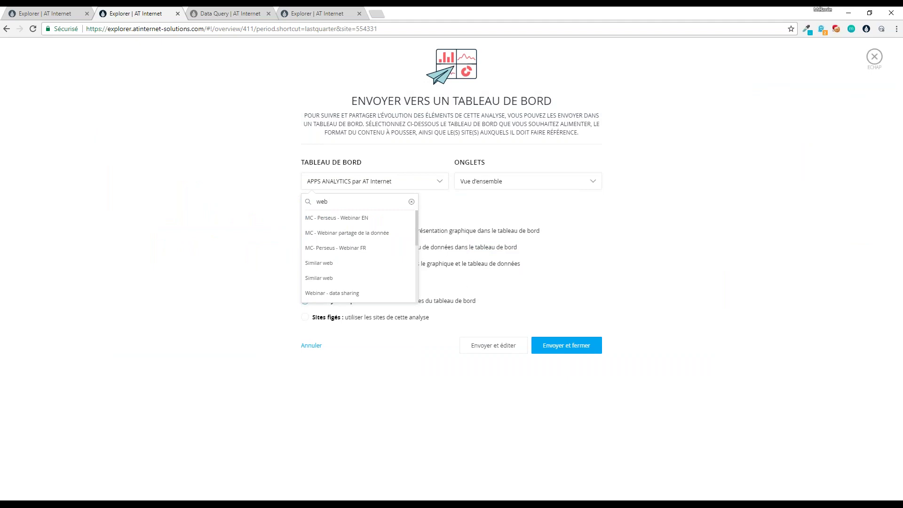
{"action": "type", "text": "inar"}
{"action": "scroll", "coordinate": [359, 257], "scroll_direction": "down", "scroll_amount": 3}
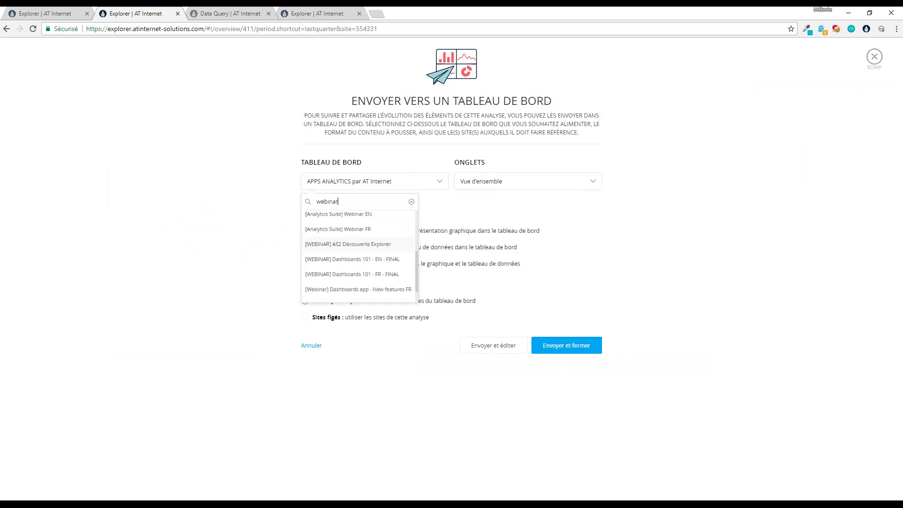
{"action": "key", "text": "ctrl+a"}
{"action": "type", "text": "as2"}
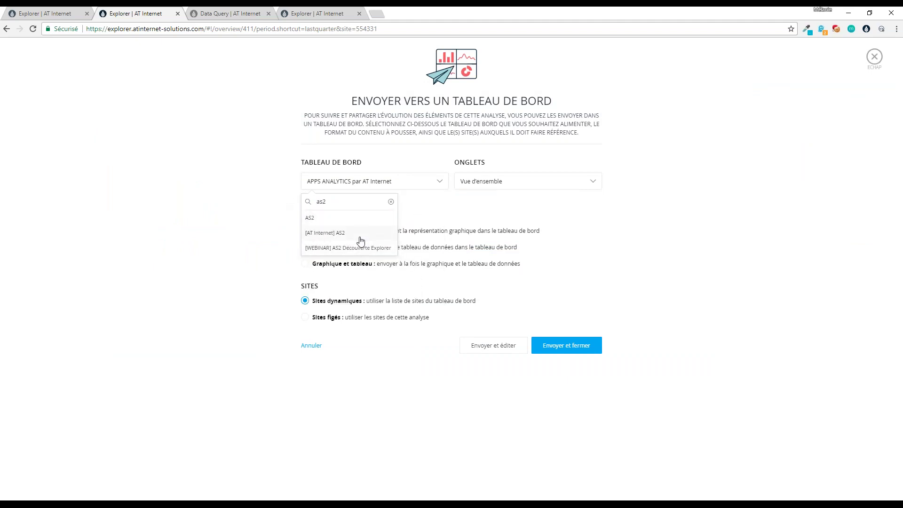
{"action": "left_click", "coordinate": [360, 237]}
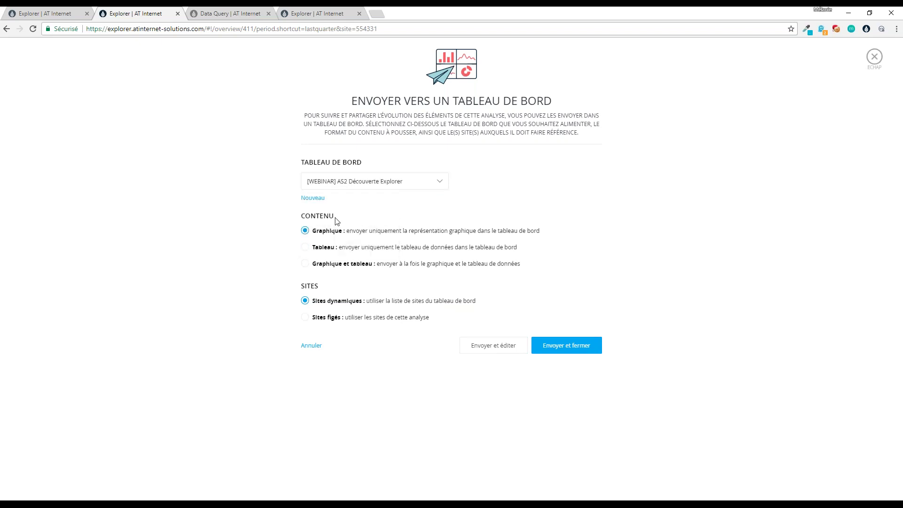
{"action": "left_click", "coordinate": [305, 318]}
{"action": "left_click", "coordinate": [491, 349]}
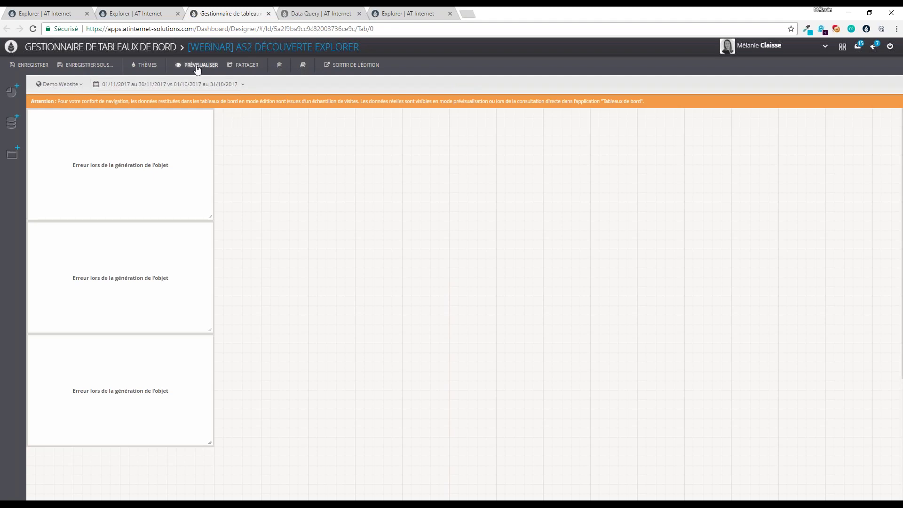
- Preview the dashboard and return to its designer
{"action": "mouse_move", "coordinate": [141, 122]}
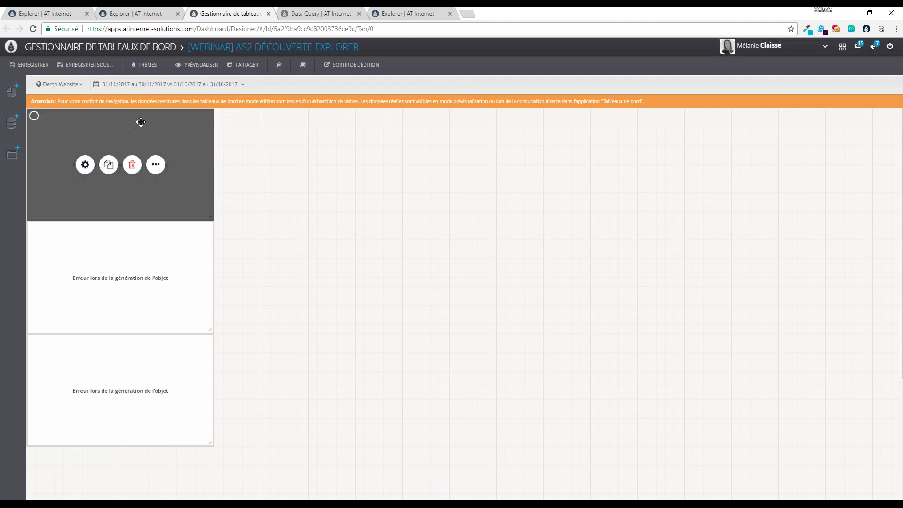
{"action": "left_click", "coordinate": [196, 64]}
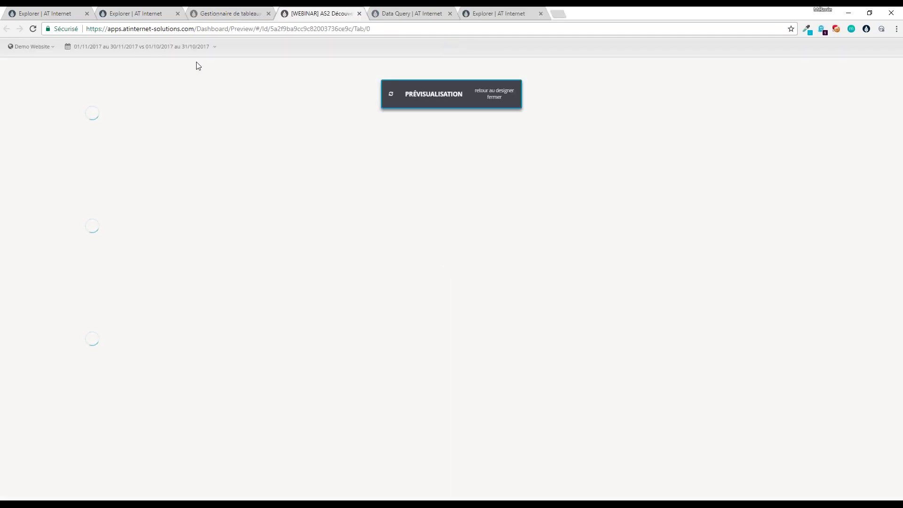
{"action": "left_click", "coordinate": [226, 15]}
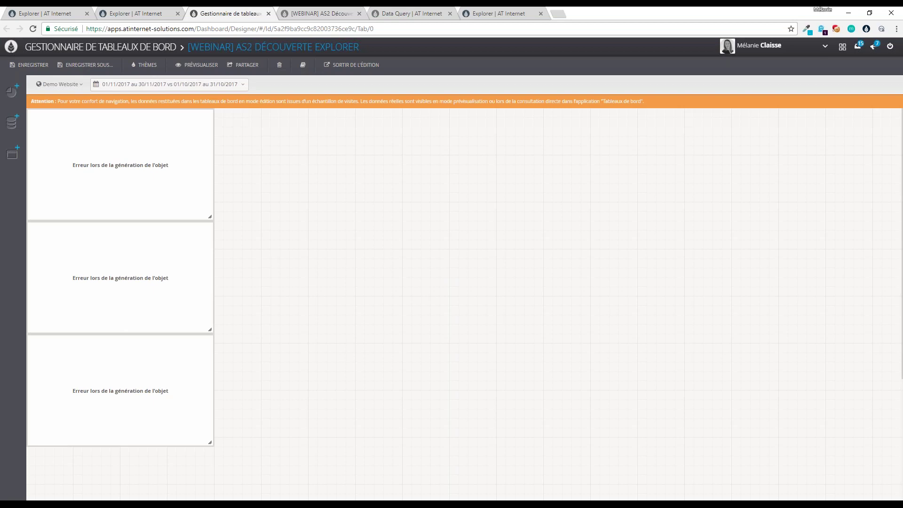
- Review the data set and chart representation settings of the three dashboard boxes, closing each without changes
{"action": "left_click", "coordinate": [86, 163]}
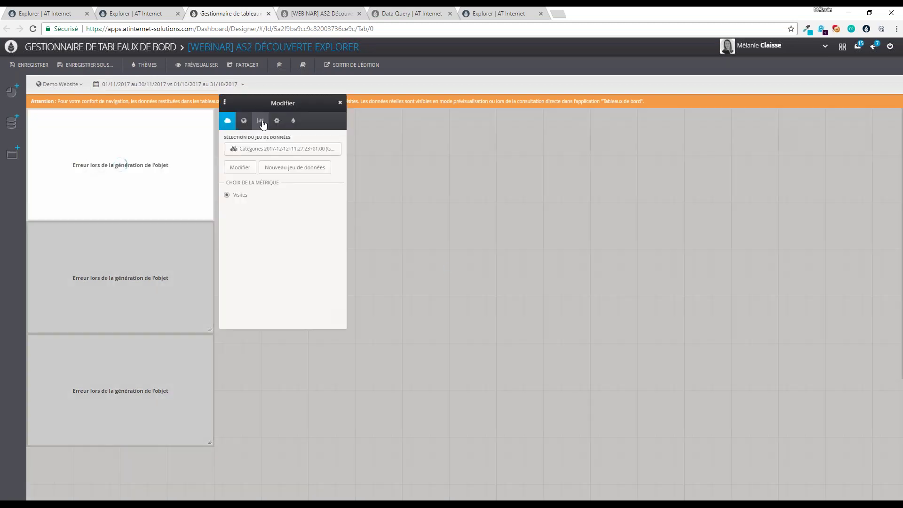
{"action": "left_click", "coordinate": [260, 120]}
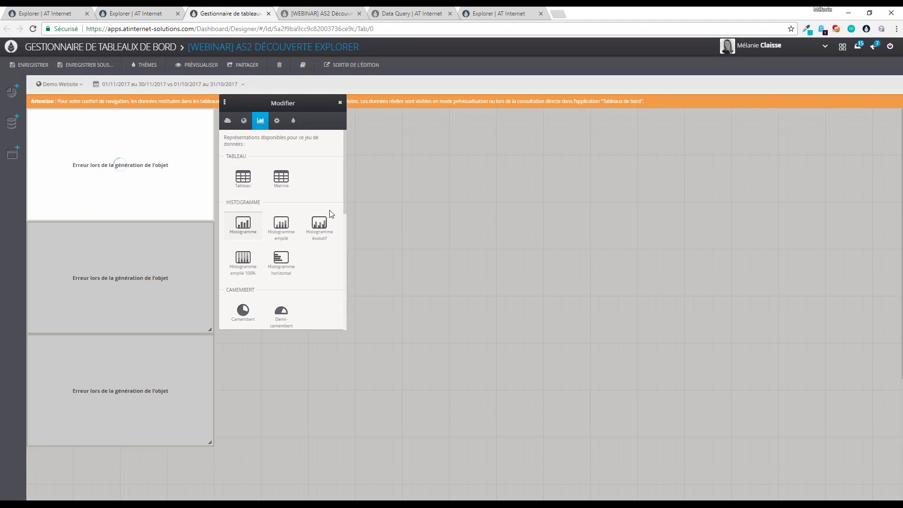
{"action": "left_click", "coordinate": [439, 207]}
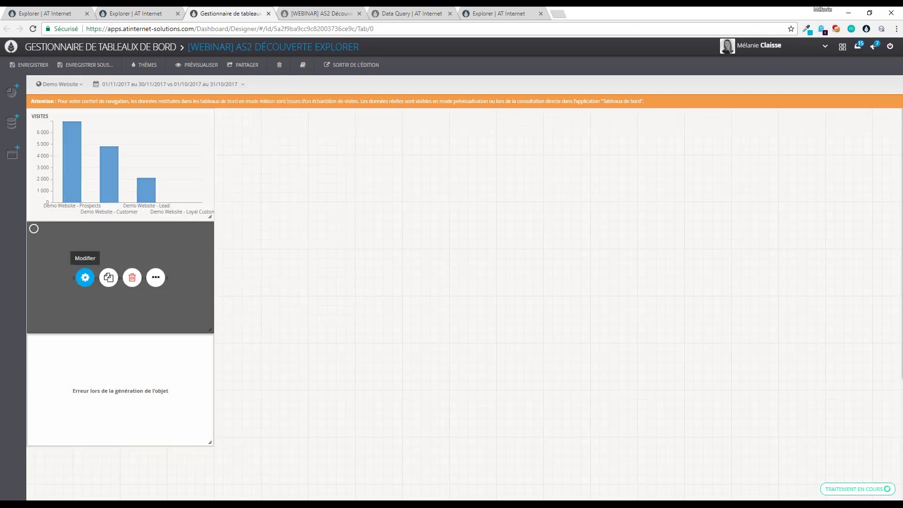
{"action": "left_click", "coordinate": [82, 276]}
{"action": "left_click", "coordinate": [260, 172]}
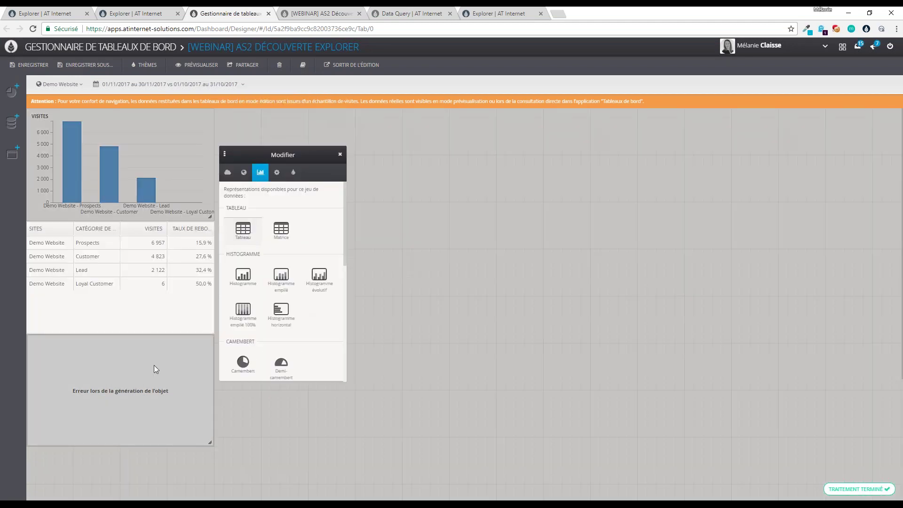
{"action": "left_click", "coordinate": [154, 364]}
{"action": "left_click", "coordinate": [85, 389]}
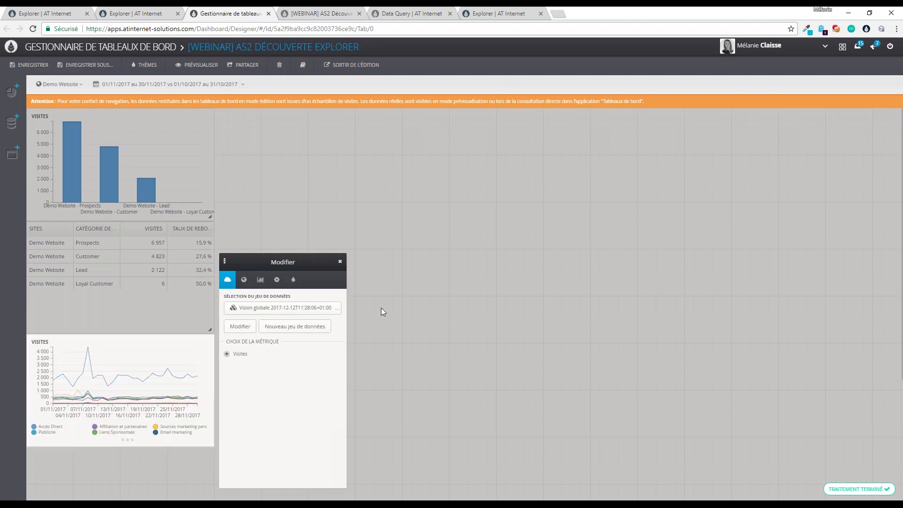
{"action": "left_click", "coordinate": [380, 308]}
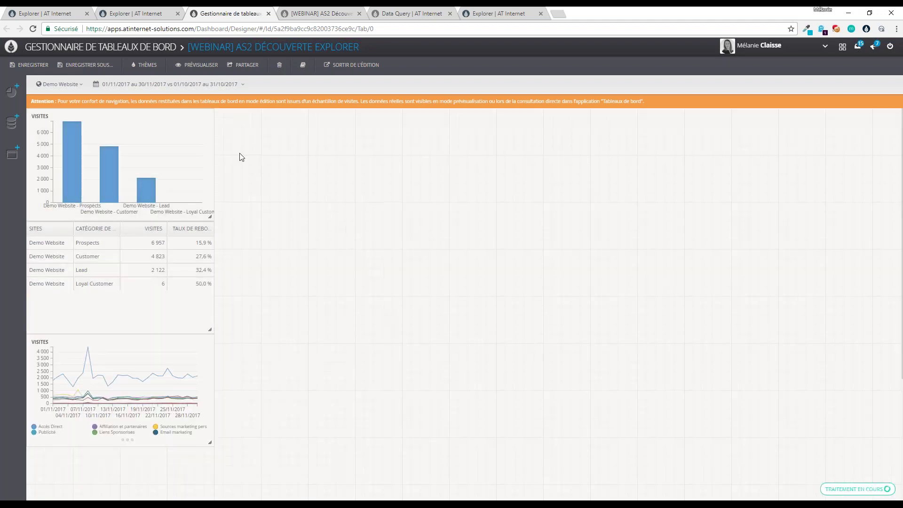
- Move the visits bar chart to the right, above the level of the table, and widen it
{"action": "left_click_drag", "start_coordinate": [180, 139], "coordinate": [355, 155]}
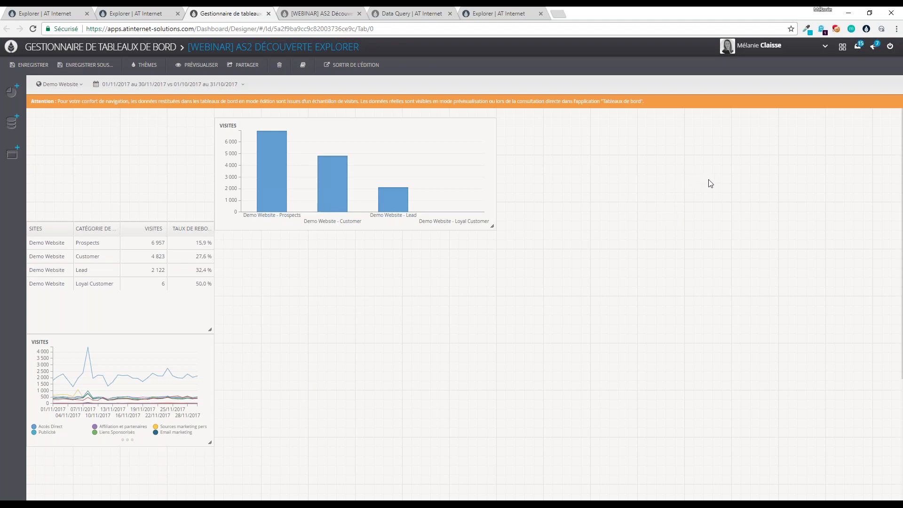
- Open the Tableaux de bord et Rapports document library and search the documents for AS2
{"action": "left_click", "coordinate": [843, 49]}
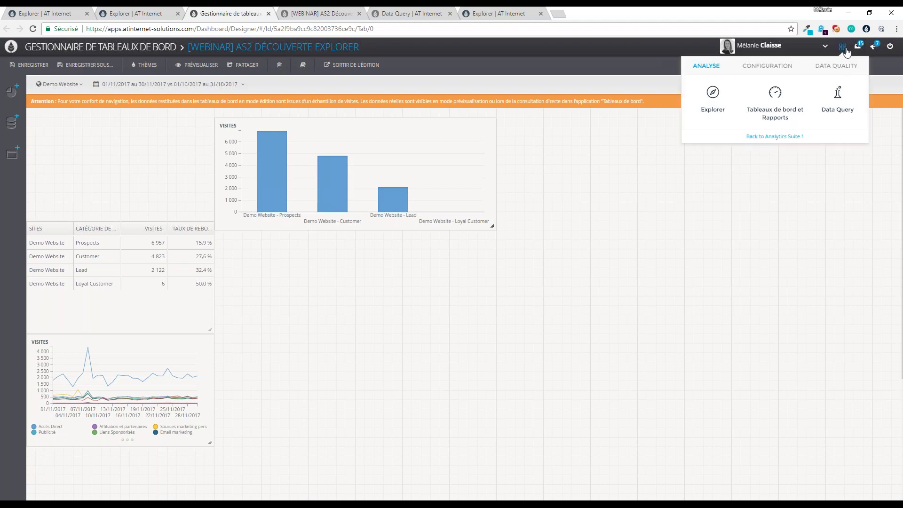
{"action": "left_click", "coordinate": [774, 116]}
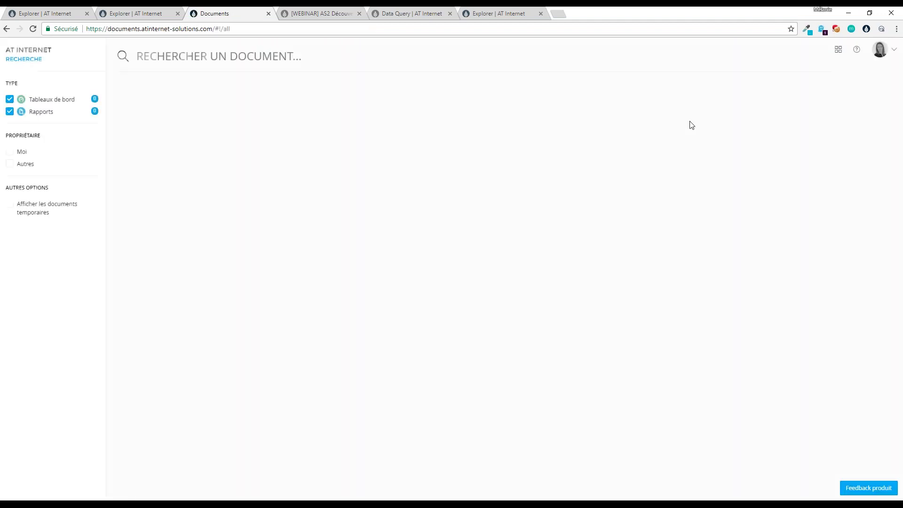
{"action": "scroll", "coordinate": [427, 161], "scroll_direction": "down", "scroll_amount": 1}
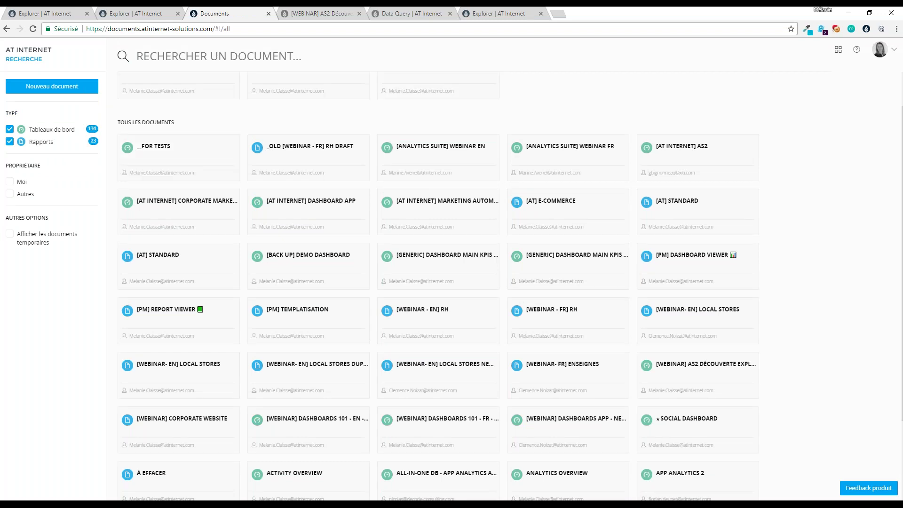
{"action": "scroll", "coordinate": [178, 207], "scroll_direction": "down", "scroll_amount": 1}
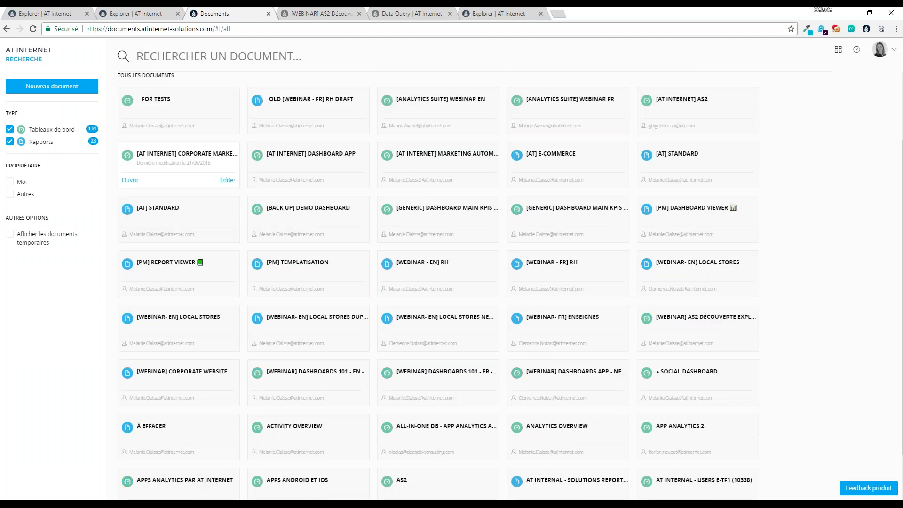
{"action": "scroll", "coordinate": [179, 164], "scroll_direction": "up", "scroll_amount": 2}
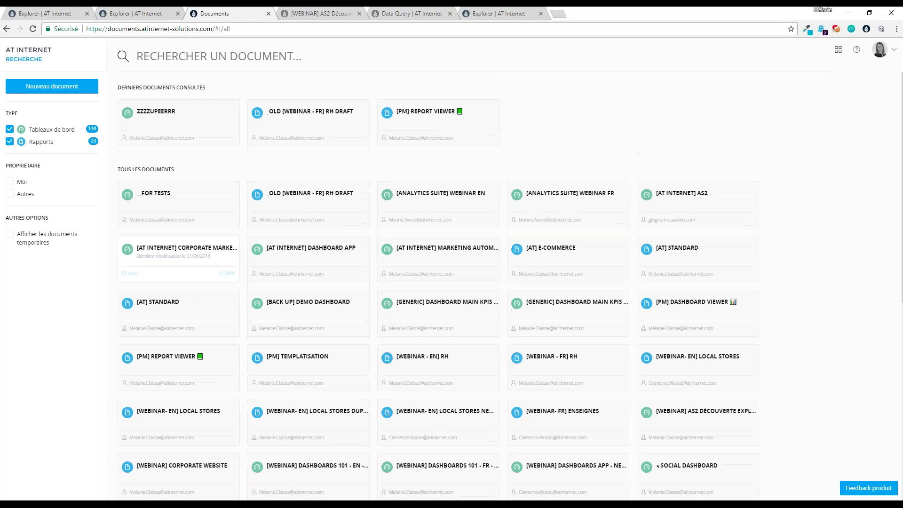
{"action": "left_click", "coordinate": [178, 55]}
{"action": "type", "text": "A"}
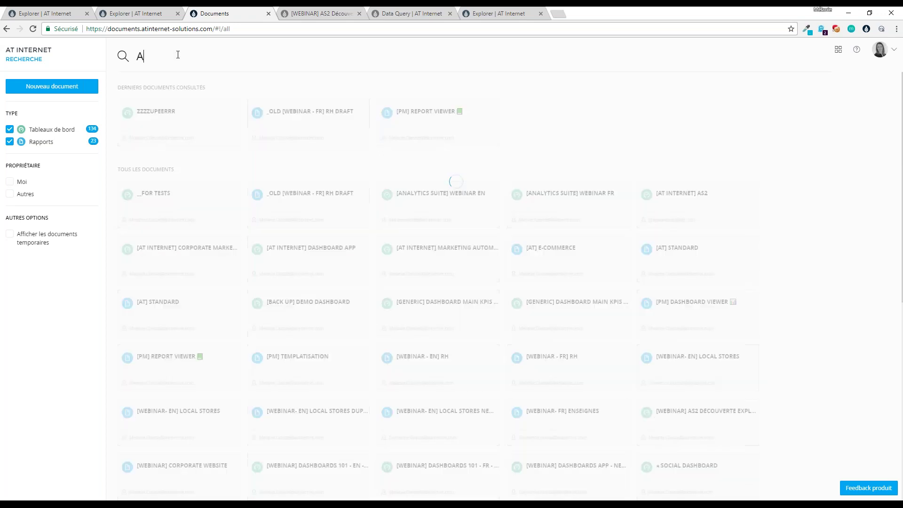
{"action": "type", "text": "S2"}
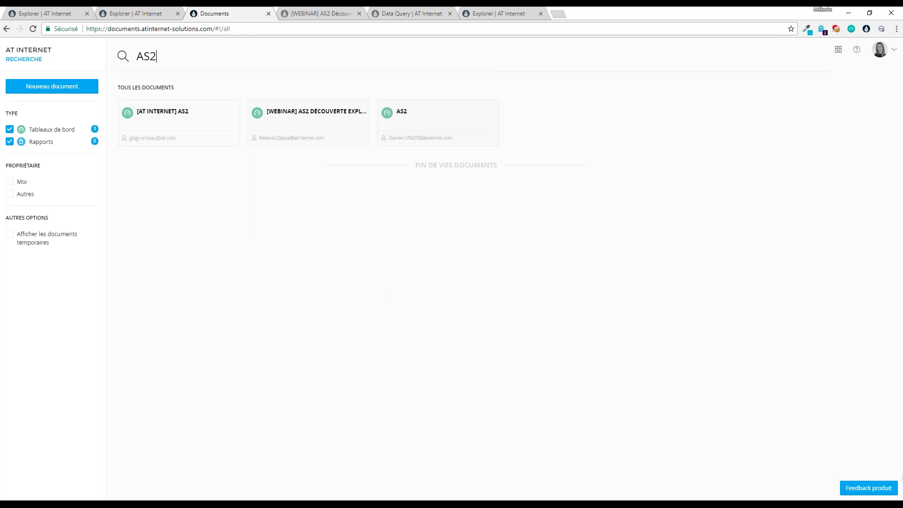
{"action": "mouse_move", "coordinate": [160, 136]}
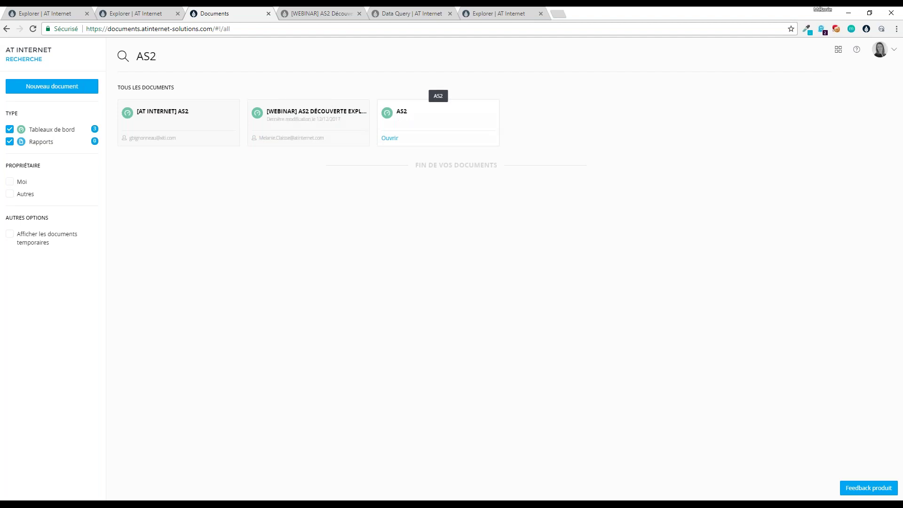
- Search the documents for COR and check the open and edit options of the [AT INTERNET] corporate dashboard
{"action": "double_click", "coordinate": [143, 57]}
{"action": "type", "text": "C"}
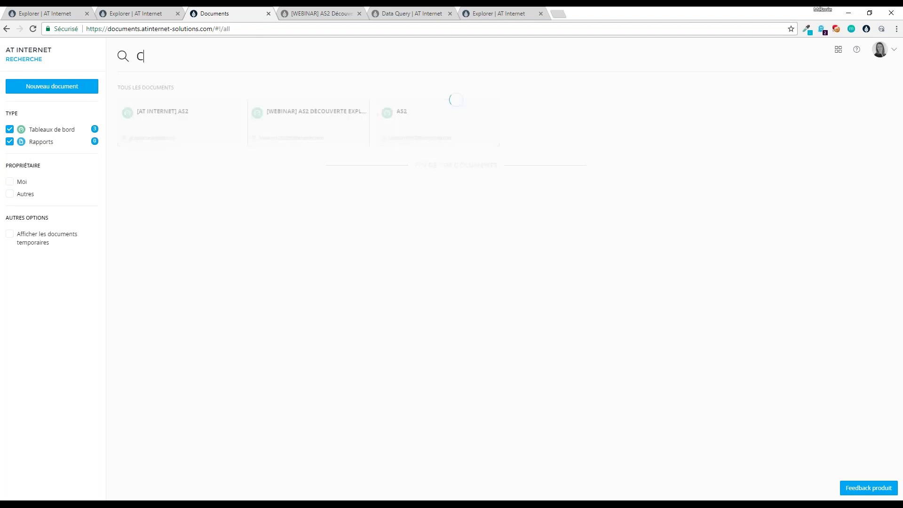
{"action": "type", "text": "OR"}
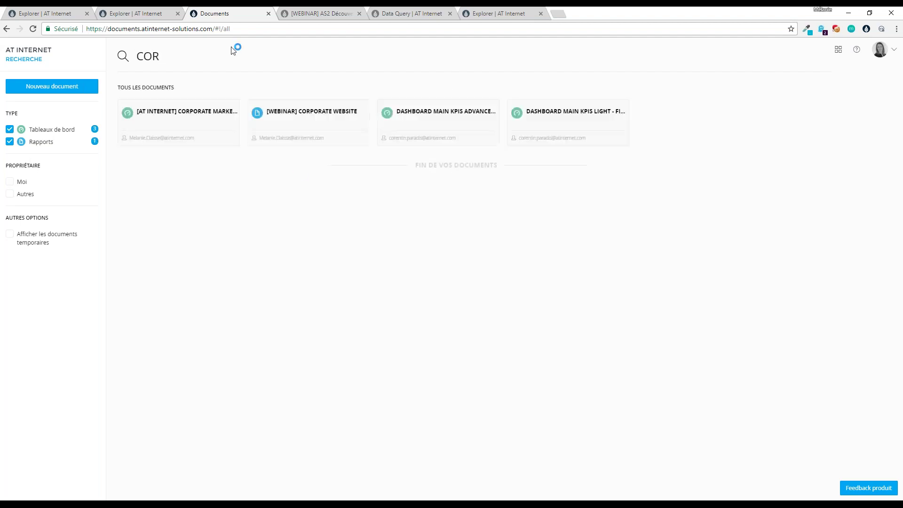
{"action": "mouse_move", "coordinate": [268, 120]}
{"action": "mouse_move", "coordinate": [136, 141]}
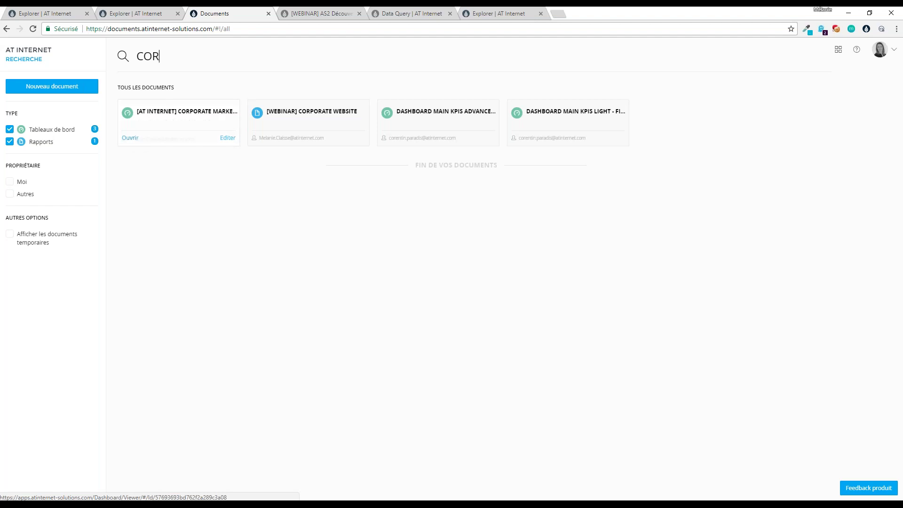
{"action": "mouse_move", "coordinate": [222, 145]}
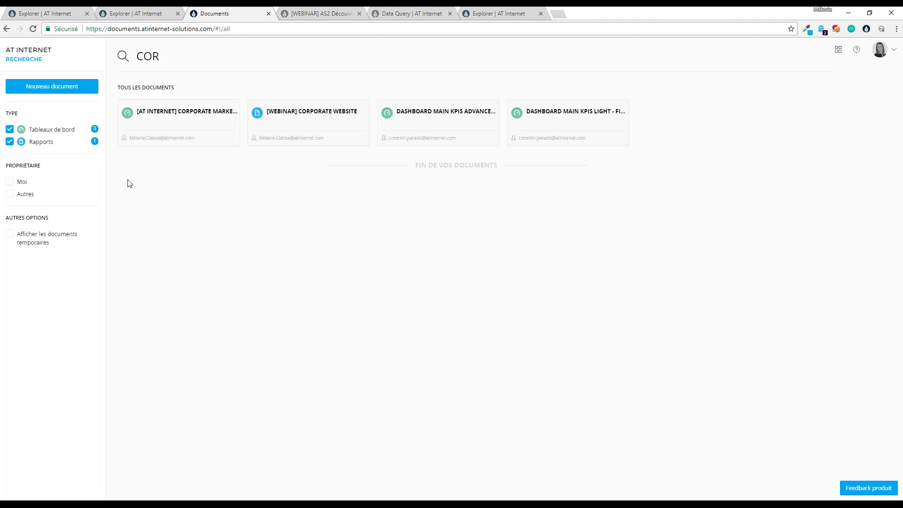
- Start a new document and create it as a report (Rapport)
{"action": "left_click", "coordinate": [57, 91]}
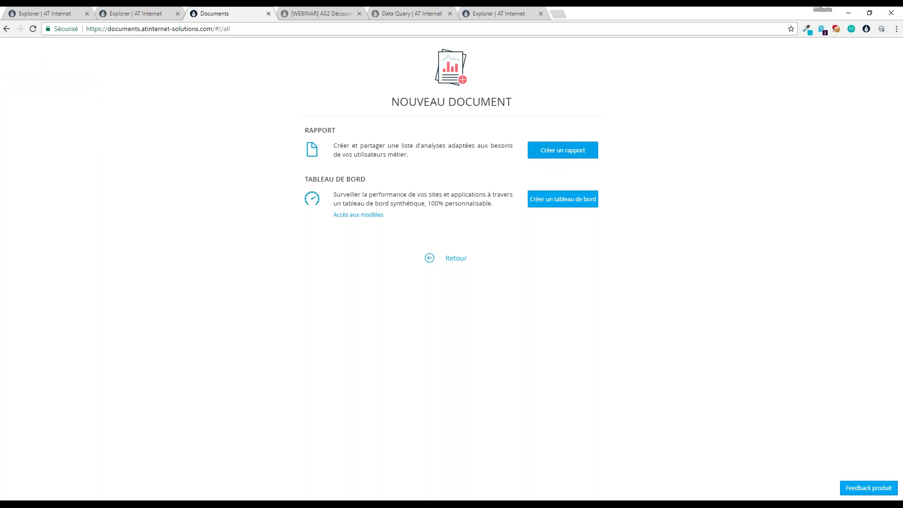
{"action": "left_click", "coordinate": [551, 153]}
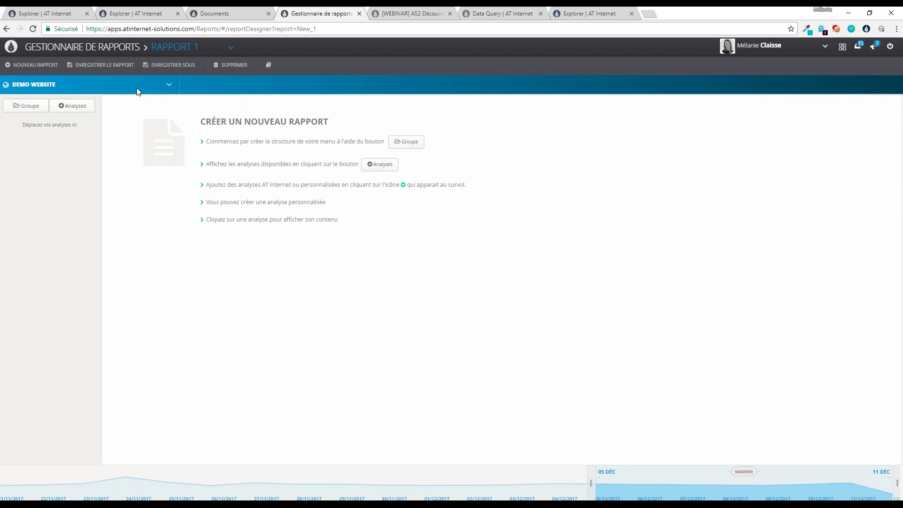
- Return to the Ensemble des sources report, view the product feedback form and close it without sending anything
{"action": "left_click", "coordinate": [137, 15]}
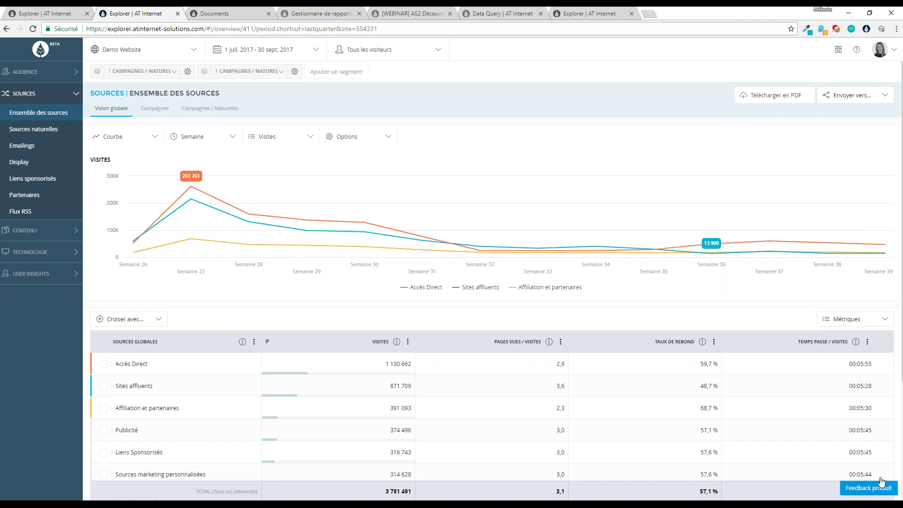
{"action": "left_click", "coordinate": [857, 491]}
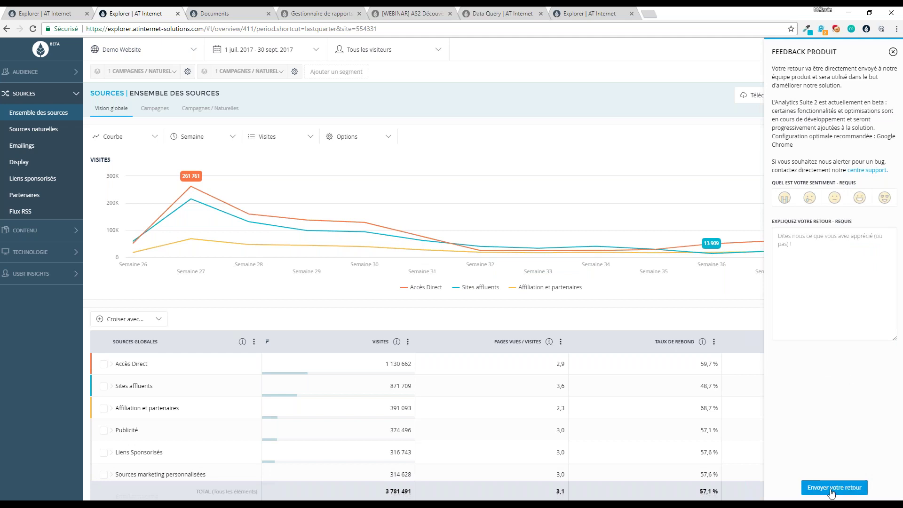
{"action": "left_click", "coordinate": [837, 285]}
{"action": "left_click", "coordinate": [836, 285]}
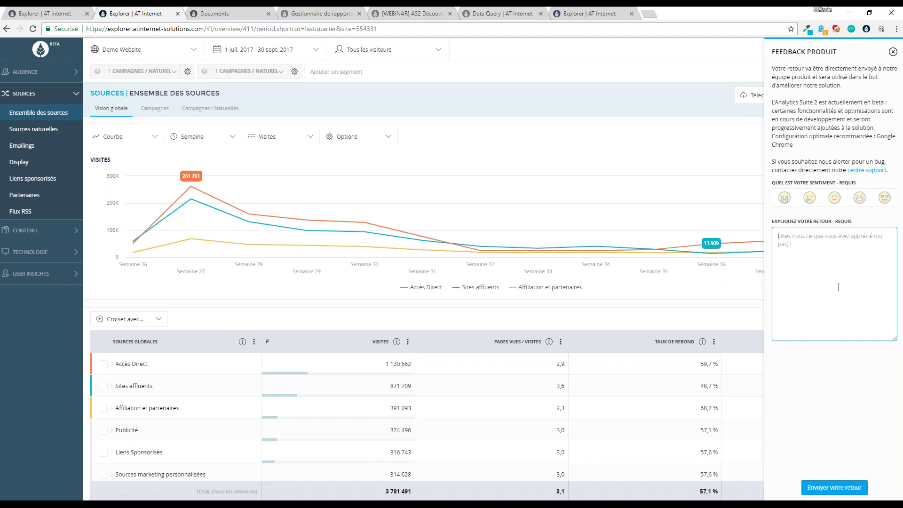
{"action": "left_click", "coordinate": [892, 52]}
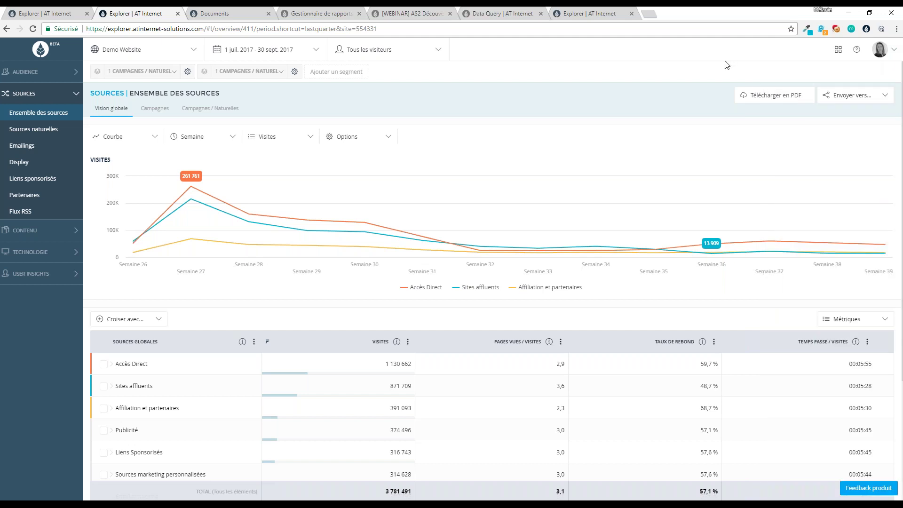
- Open the Knowledge Base from the help options and read the Anatomie des analyses article in the Explorer theme
{"action": "left_click", "coordinate": [857, 51]}
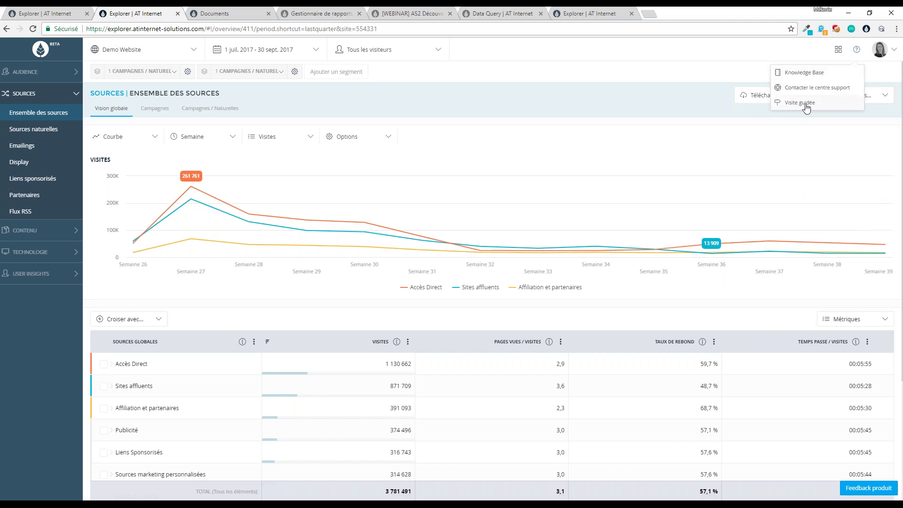
{"action": "left_click", "coordinate": [805, 74]}
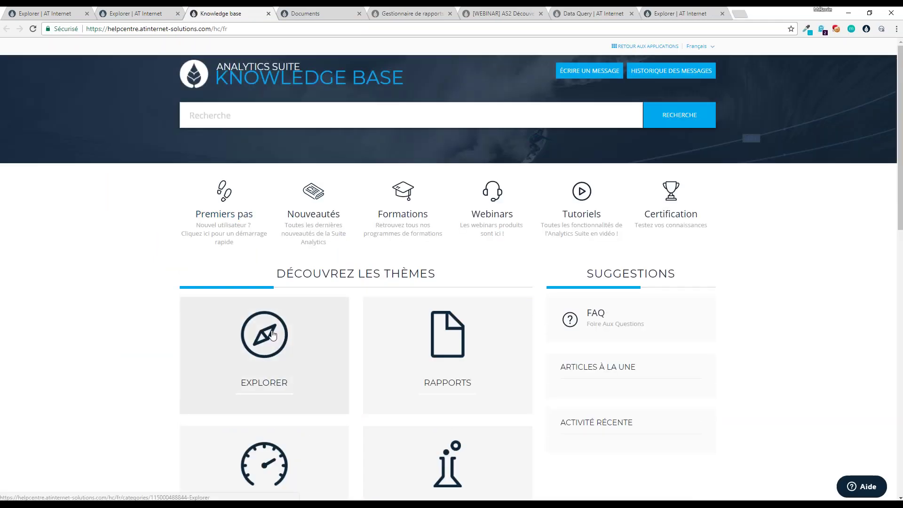
{"action": "left_click", "coordinate": [252, 338]}
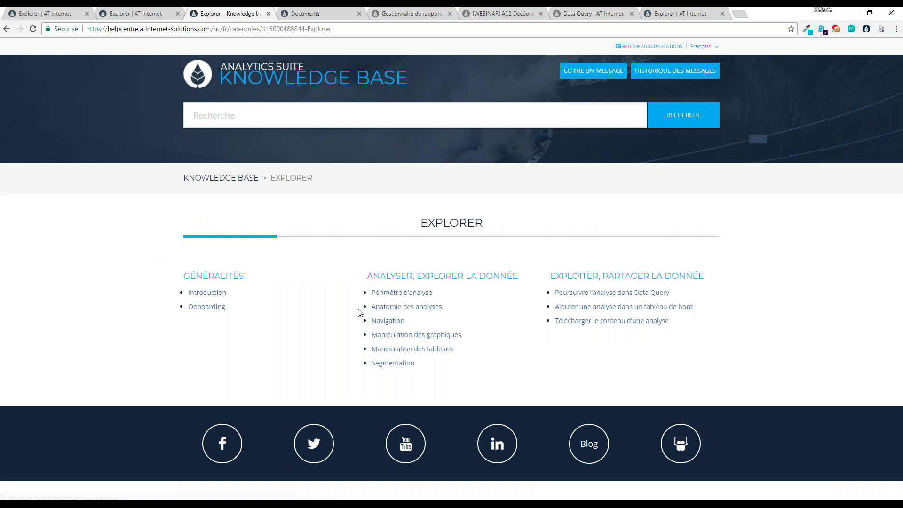
{"action": "left_click", "coordinate": [402, 306]}
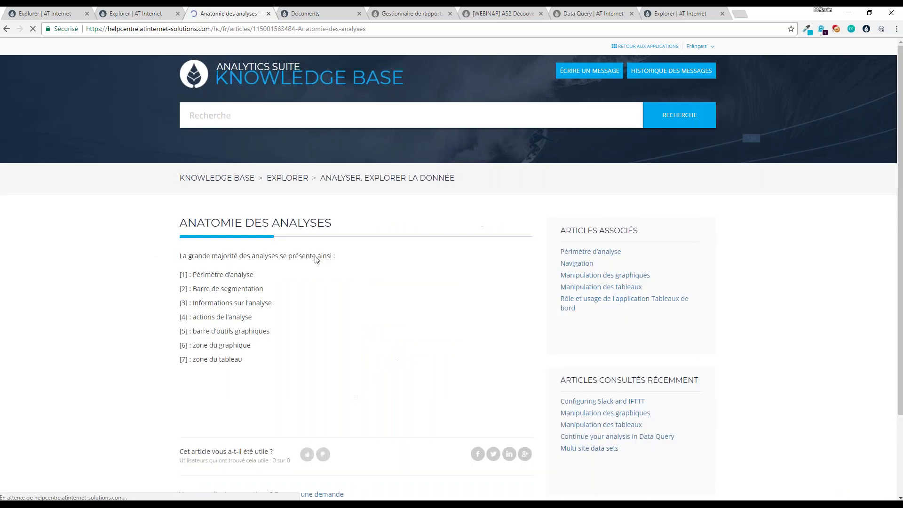
{"action": "scroll", "coordinate": [322, 270], "scroll_direction": "down", "scroll_amount": 1}
{"action": "scroll", "coordinate": [320, 271], "scroll_direction": "down", "scroll_amount": 4}
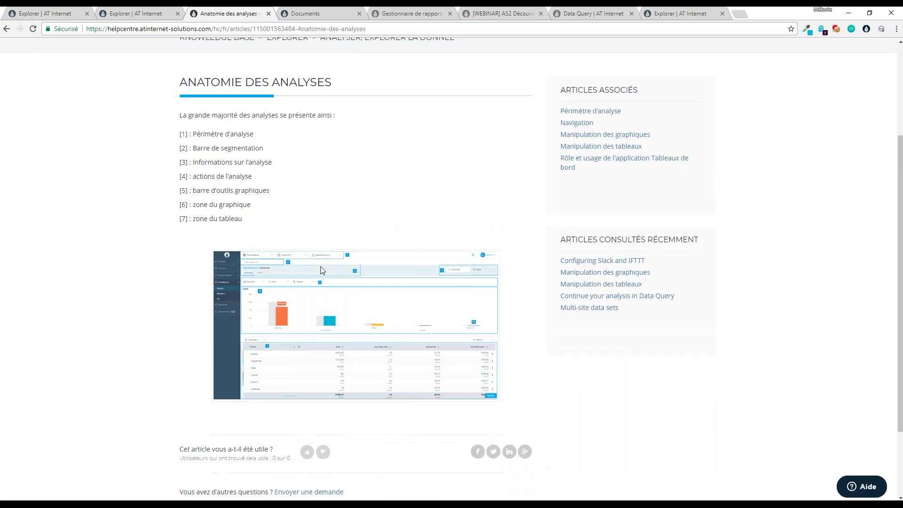
{"action": "scroll", "coordinate": [319, 268], "scroll_direction": "up", "scroll_amount": 5}
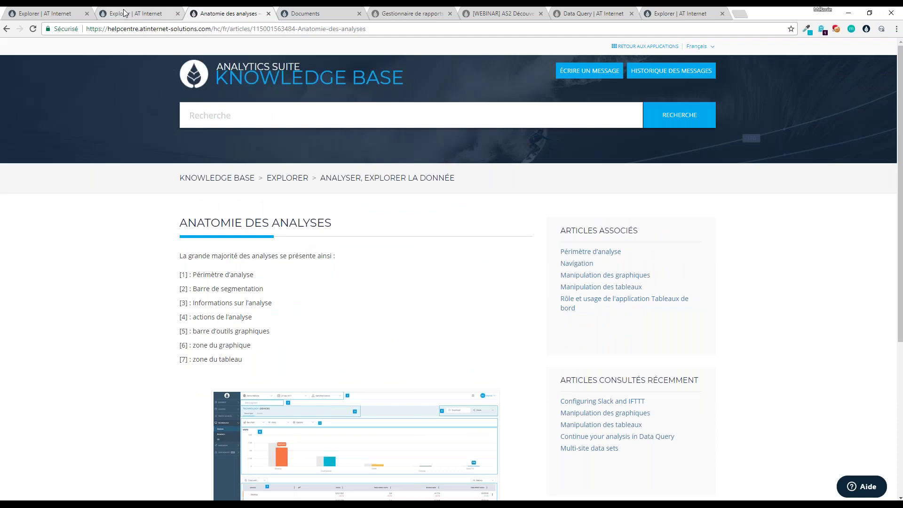
- Reopen the Knowledge Base from Explorer, browse the Tableaux de bord theme and open the 11/09/2017 release notes
{"action": "left_click", "coordinate": [124, 13]}
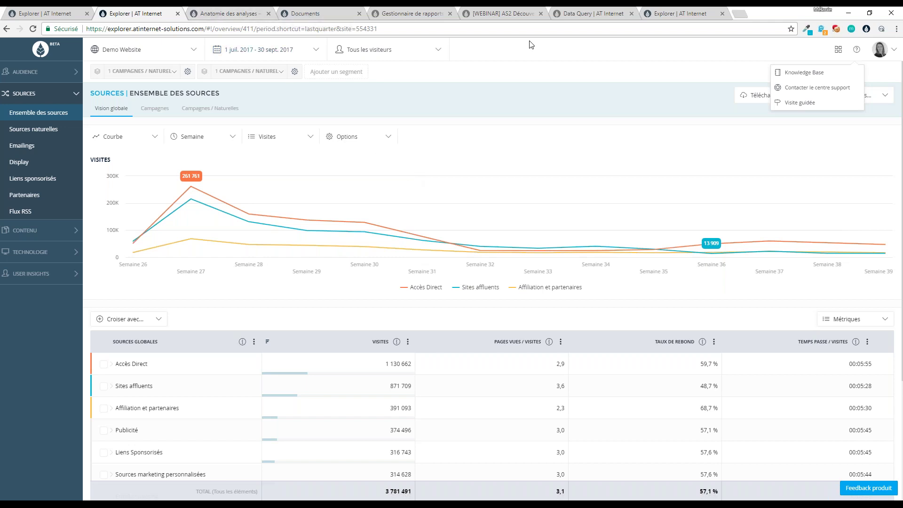
{"action": "left_click", "coordinate": [808, 77]}
{"action": "scroll", "coordinate": [282, 310], "scroll_direction": "down", "scroll_amount": 2}
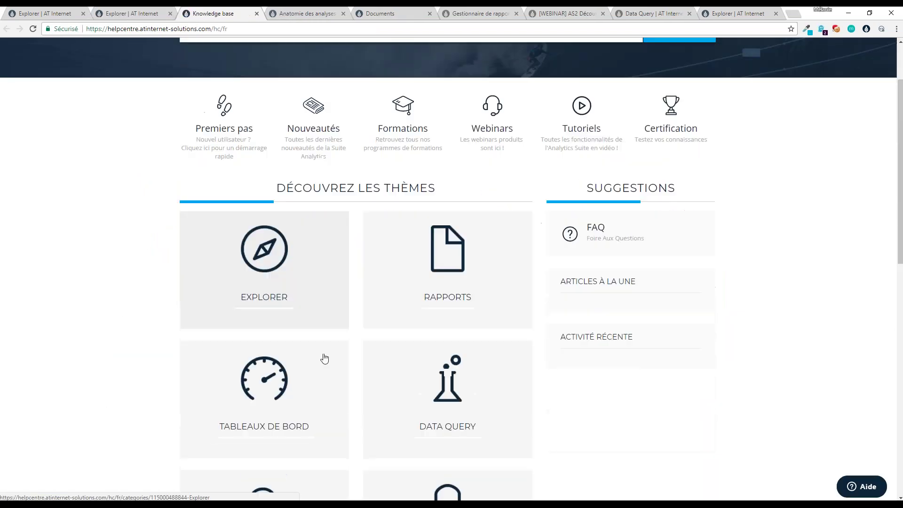
{"action": "scroll", "coordinate": [322, 359], "scroll_direction": "down", "scroll_amount": 2}
{"action": "left_click", "coordinate": [211, 277]}
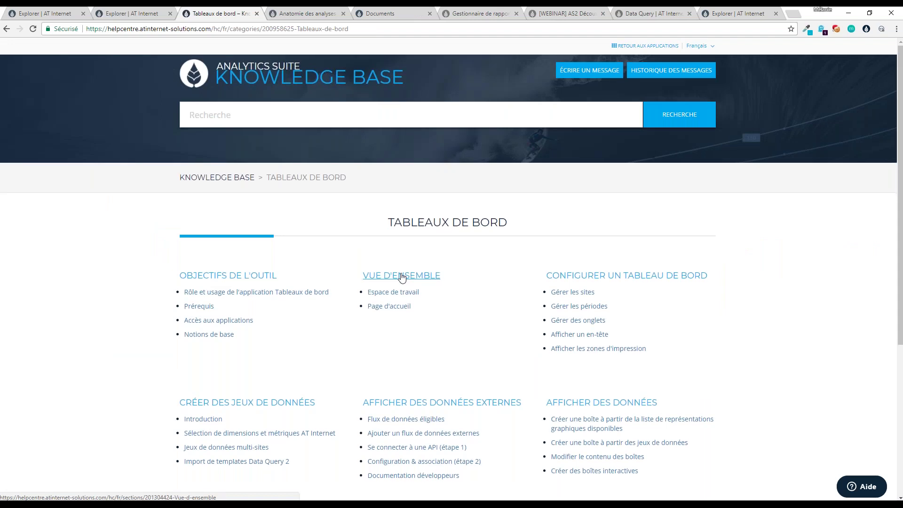
{"action": "scroll", "coordinate": [402, 277], "scroll_direction": "down", "scroll_amount": 5}
{"action": "left_click", "coordinate": [592, 313]}
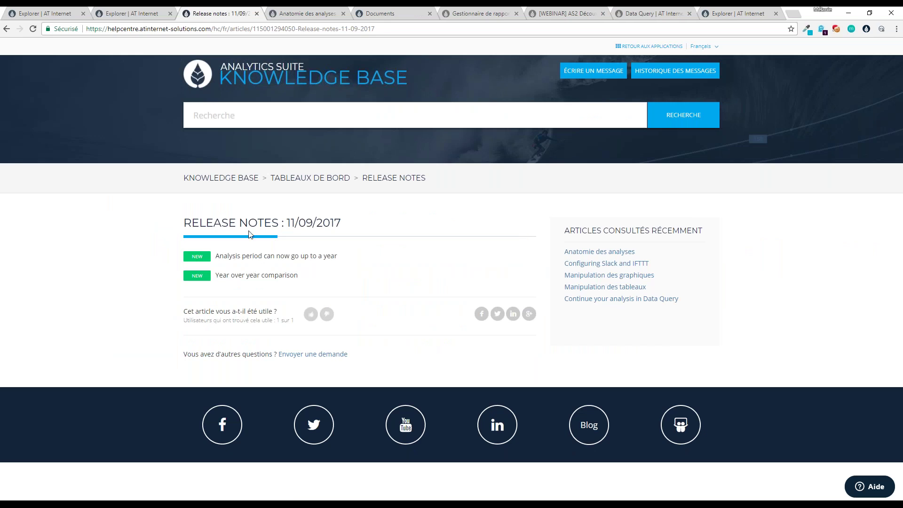
- From the Explorer report, go back to the Analytics Suite 1 home page and launch Analytics Suite 2 from its promotional banner
{"action": "left_click", "coordinate": [143, 17]}
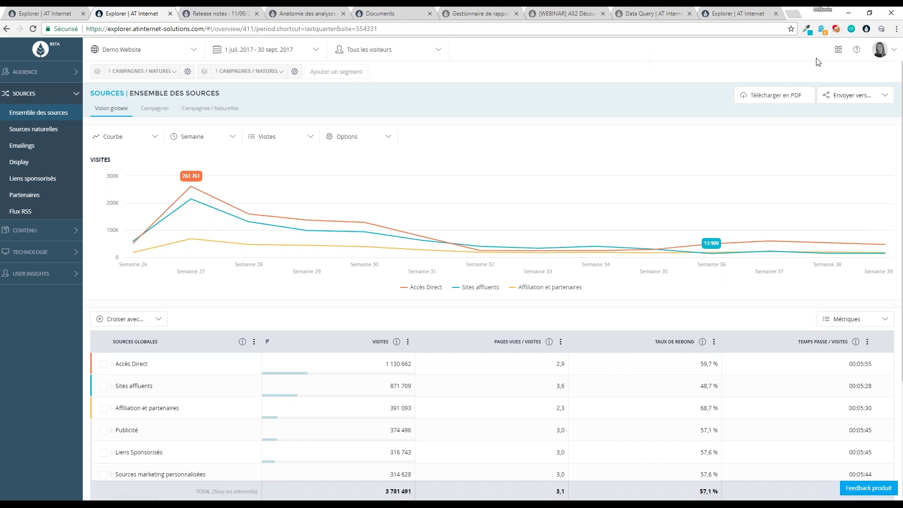
{"action": "left_click", "coordinate": [838, 50]}
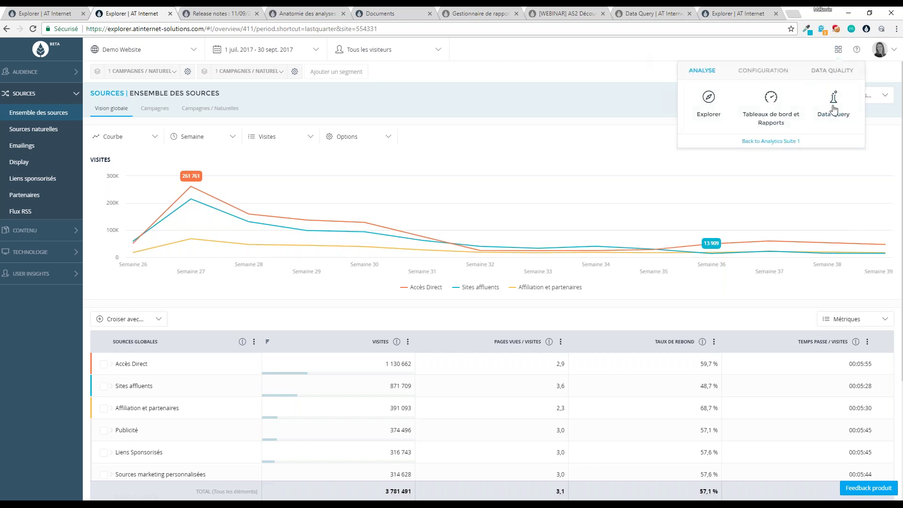
{"action": "left_click", "coordinate": [771, 141]}
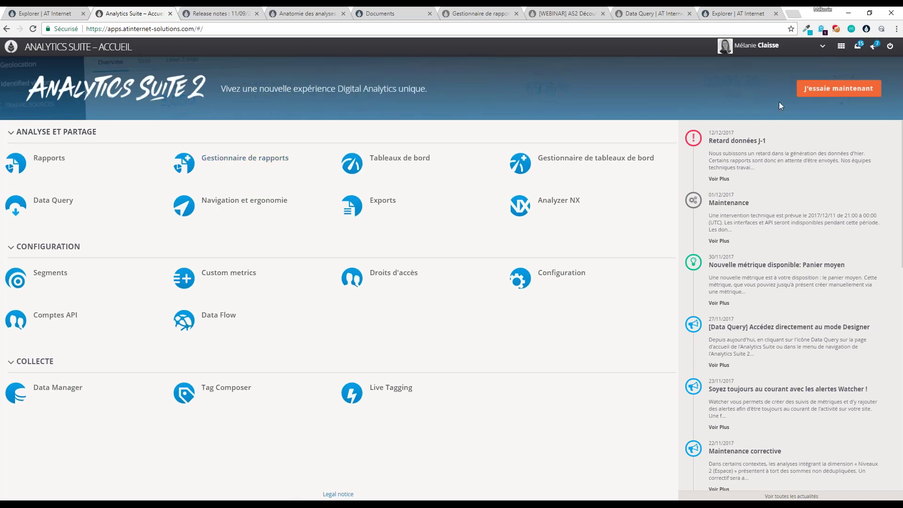
{"action": "left_click", "coordinate": [824, 92]}
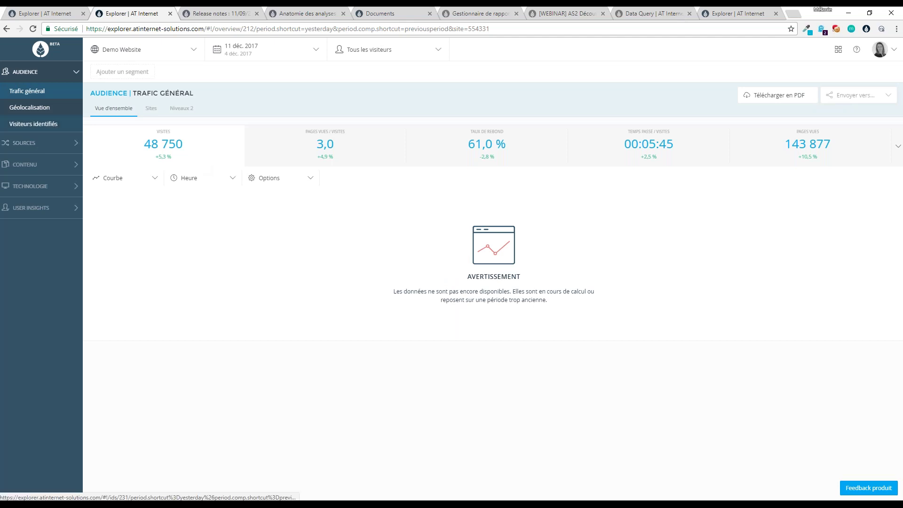
- Show the Visiteurs identifiés report for today (Aujourd'hui) and look through its table of visitor categories and IDs
{"action": "left_click", "coordinate": [33, 124]}
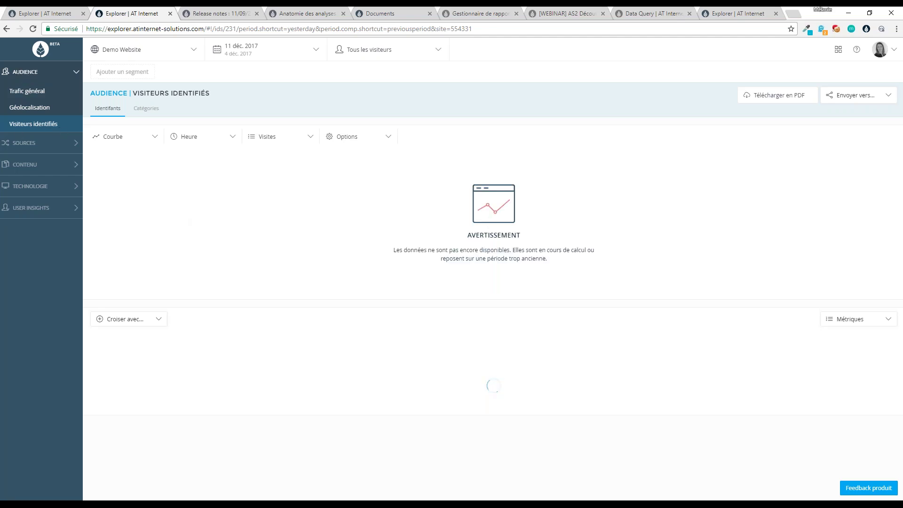
{"action": "left_click", "coordinate": [241, 49]}
{"action": "left_click", "coordinate": [262, 95]}
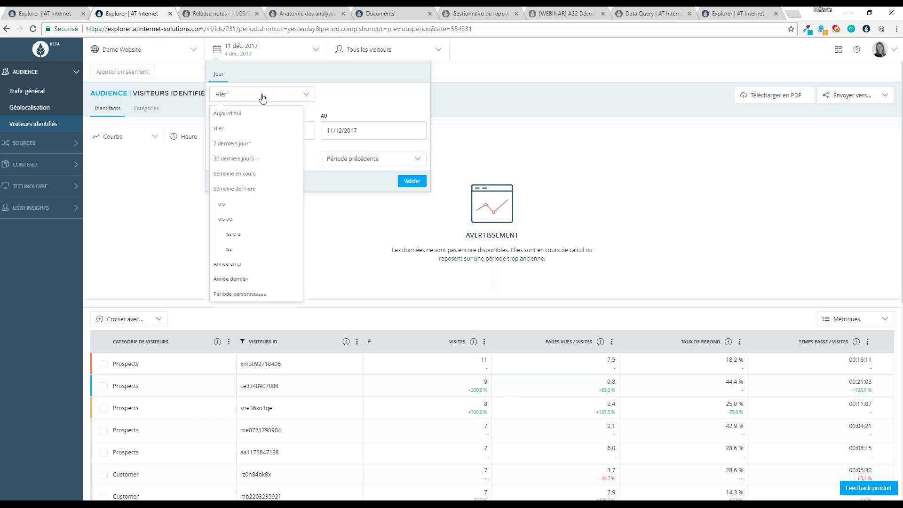
{"action": "left_click", "coordinate": [257, 114]}
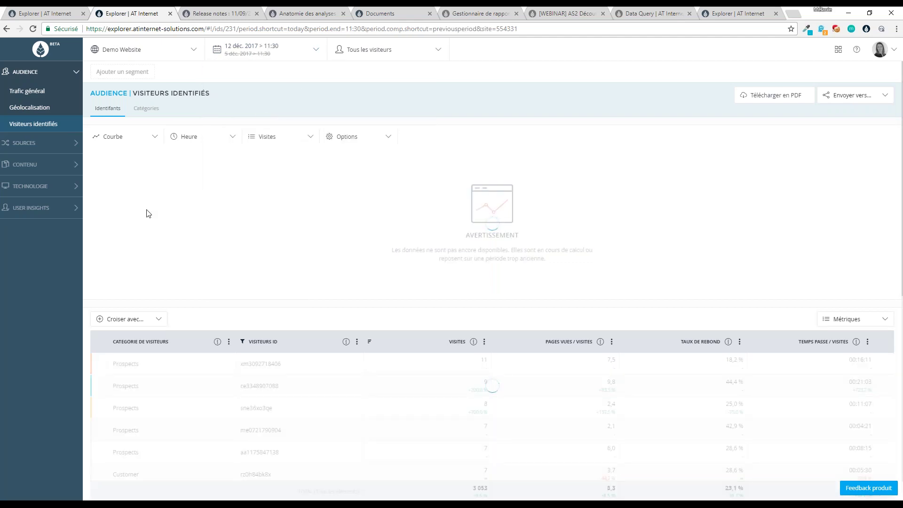
{"action": "scroll", "coordinate": [184, 310], "scroll_direction": "down", "scroll_amount": 3}
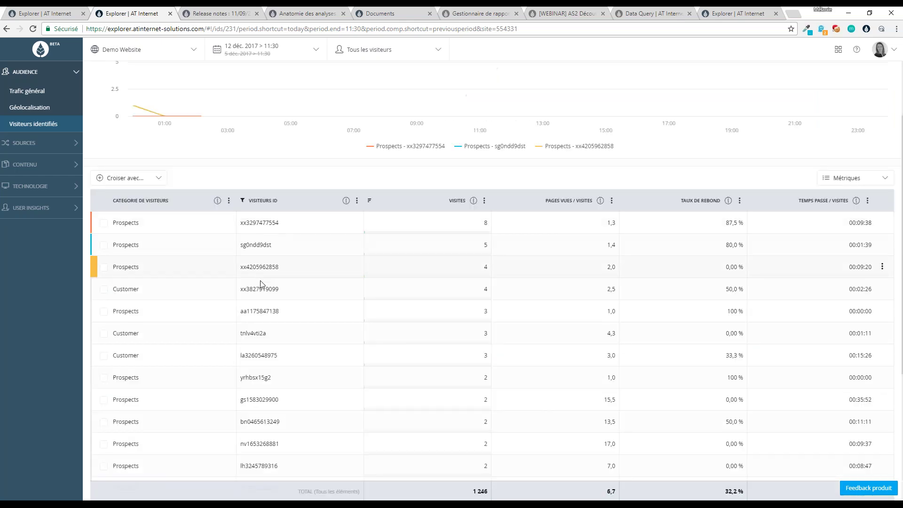
{"action": "scroll", "coordinate": [261, 283], "scroll_direction": "down", "scroll_amount": 2}
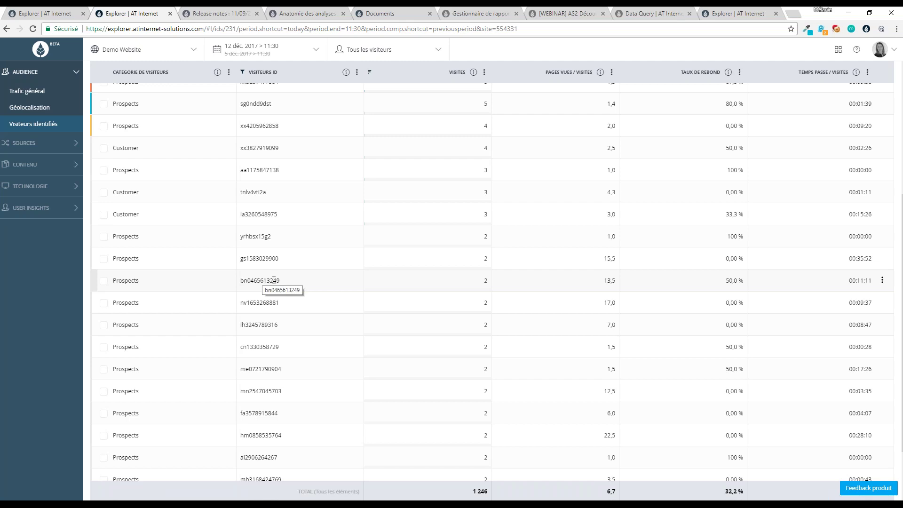
{"action": "scroll", "coordinate": [274, 280], "scroll_direction": "up", "scroll_amount": 2}
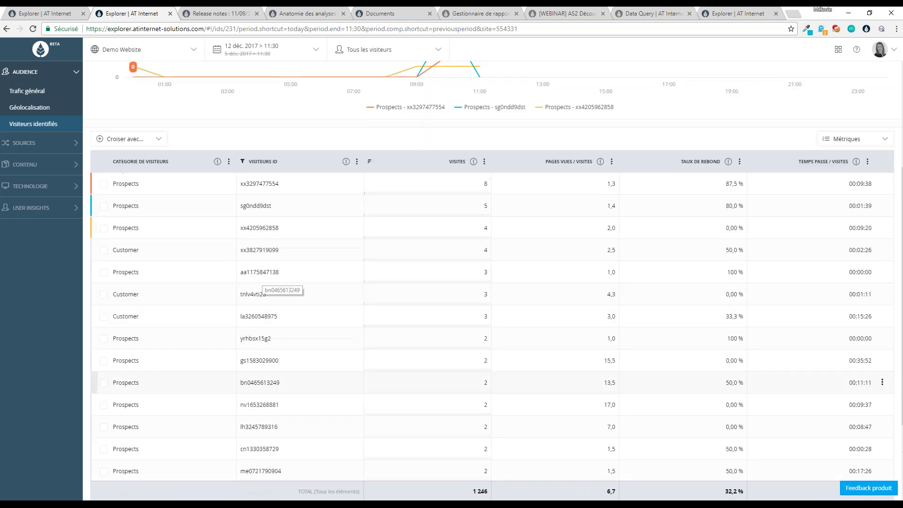
- View the report's sending options and the dimensions offered for adding a segment, without choosing anything
{"action": "scroll", "coordinate": [274, 281], "scroll_direction": "up", "scroll_amount": 4}
{"action": "left_click", "coordinate": [852, 95]}
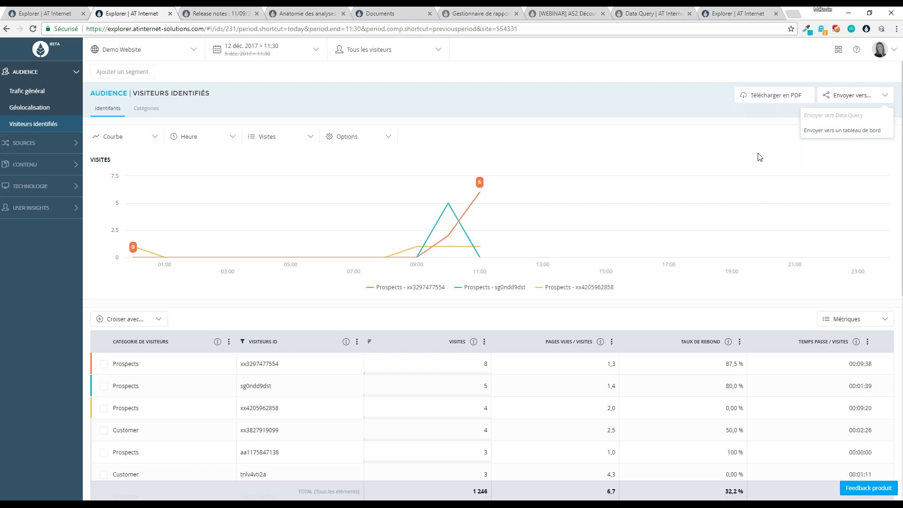
{"action": "left_click", "coordinate": [145, 74]}
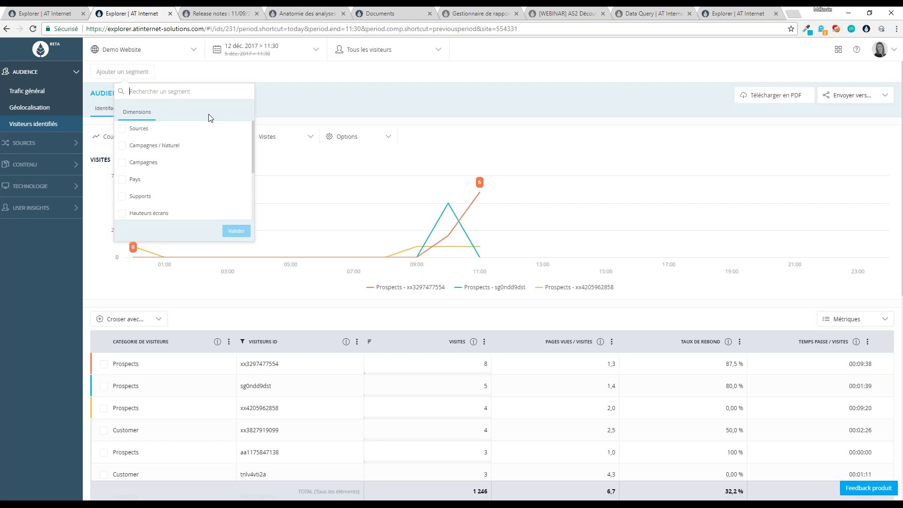
{"action": "left_click", "coordinate": [199, 81]}
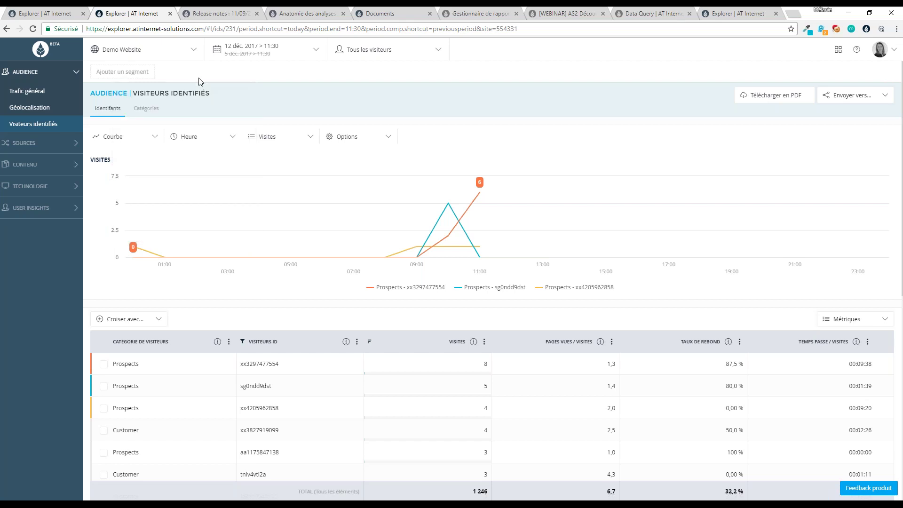